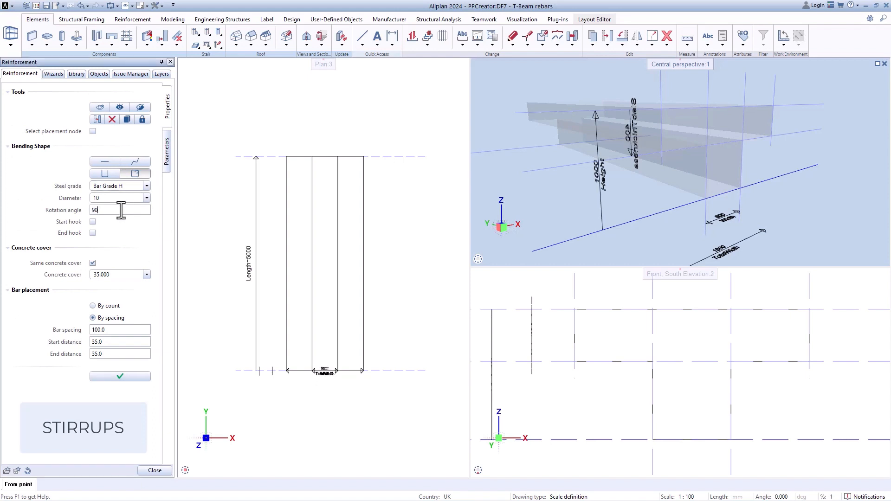
Step: Place one closed stirrup in the T-beam web and another across the slab in the front elevation
left_click(643, 430)
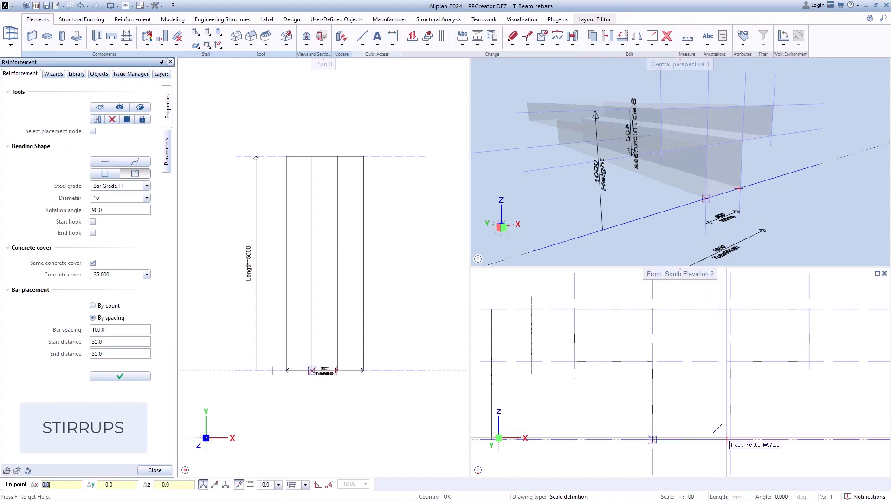
left_click(732, 310)
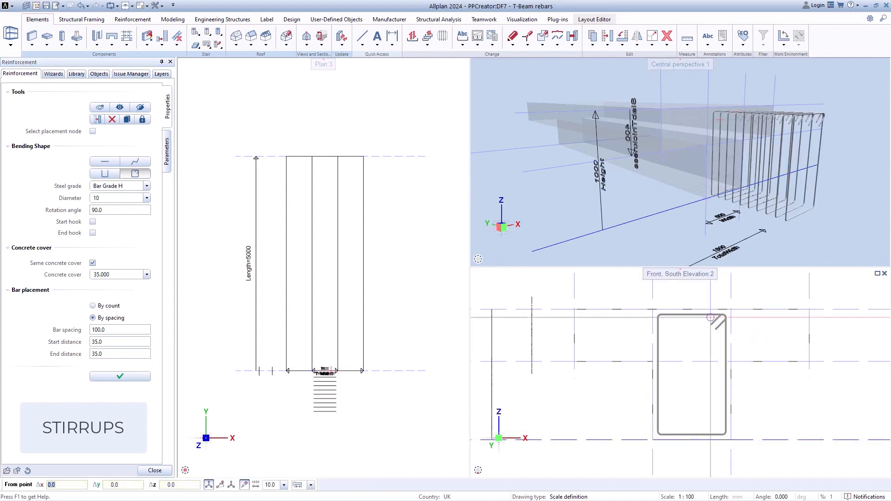
left_click(574, 363)
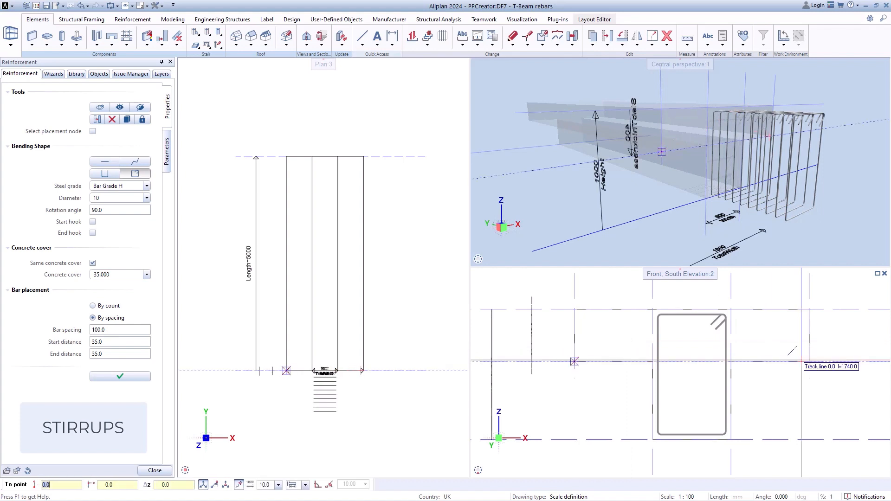
left_click(810, 309)
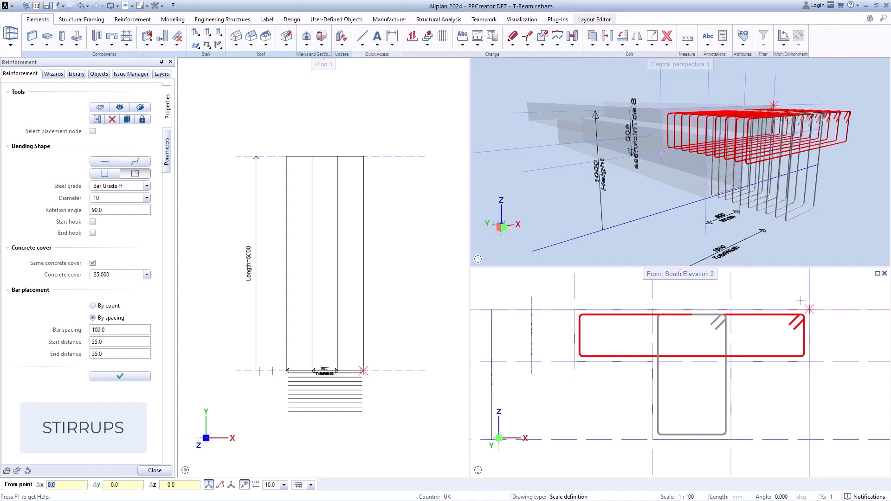
key("Escape")
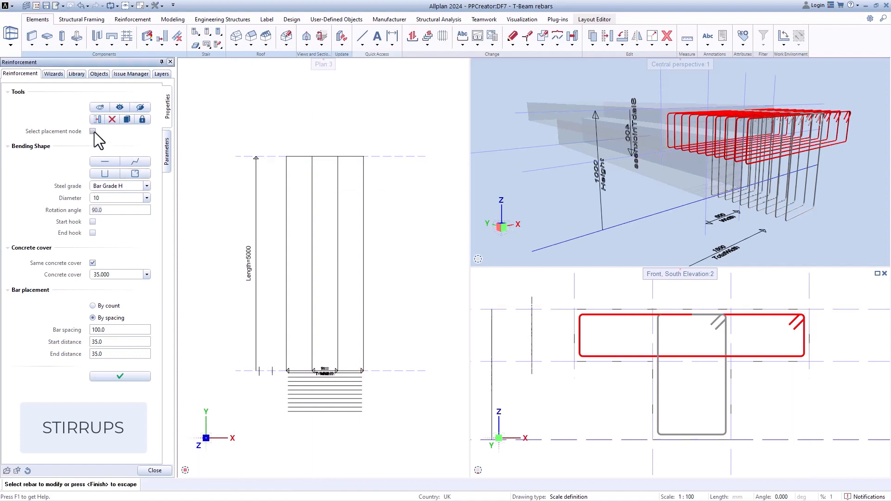
Step: Extend the slab and web stirrup placements to the beam's far end so they run its full length
left_click(748, 173)
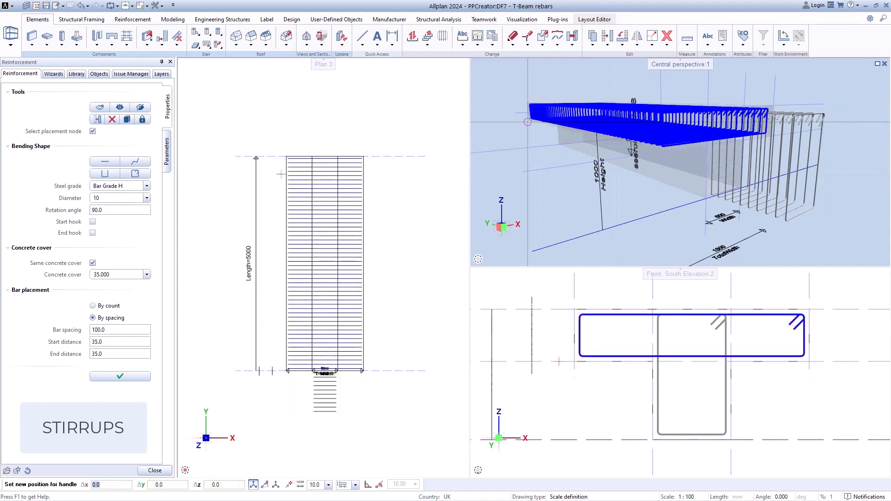
left_click(529, 120)
left_click(811, 210)
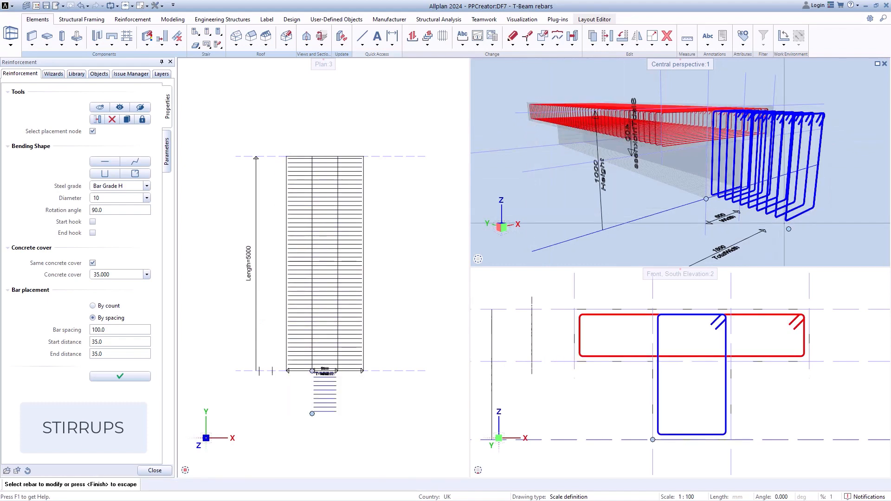
left_click(789, 224)
left_click(559, 149)
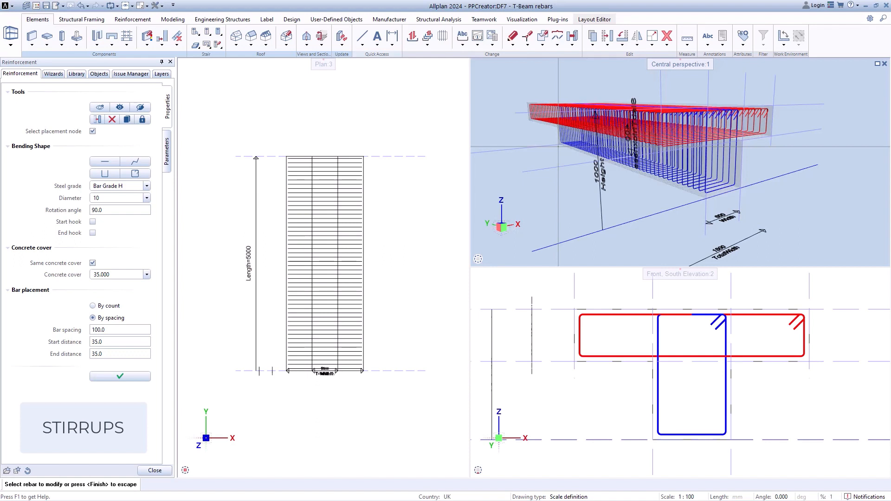
Step: Lock the far placement nodes of the slab and web stirrups to the reference axis at the beam's far end
left_click(143, 119)
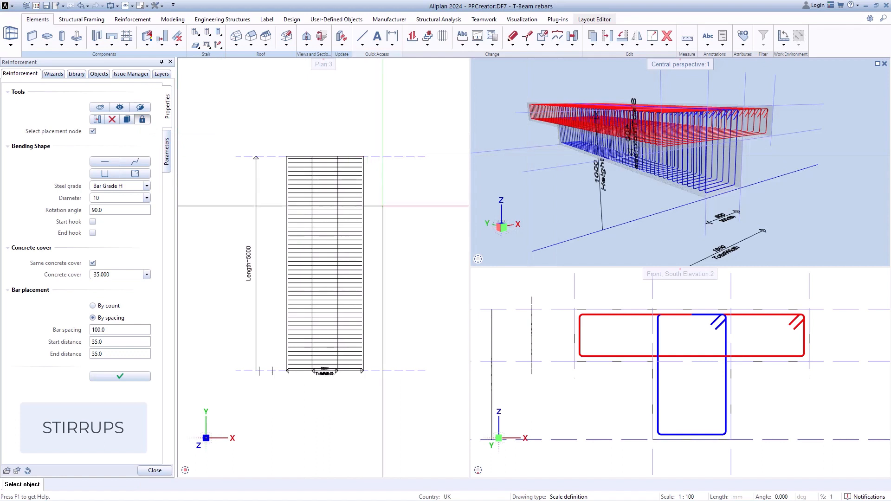
left_click(351, 254)
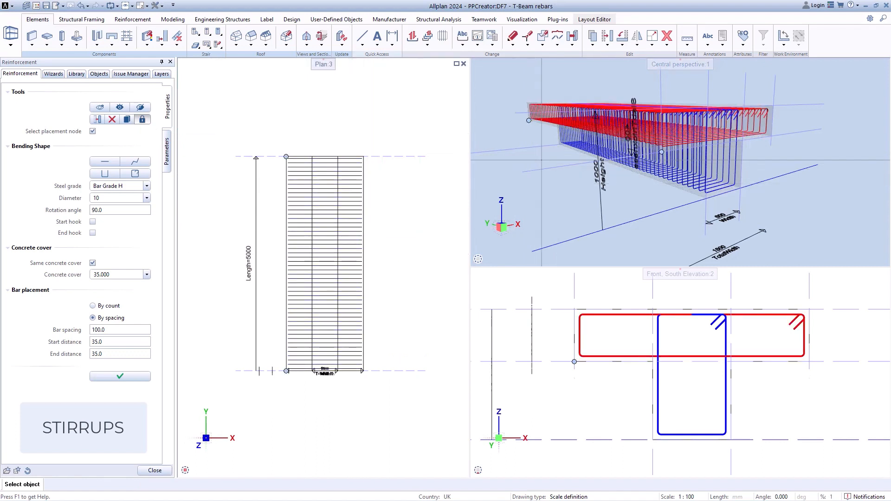
left_click(529, 120)
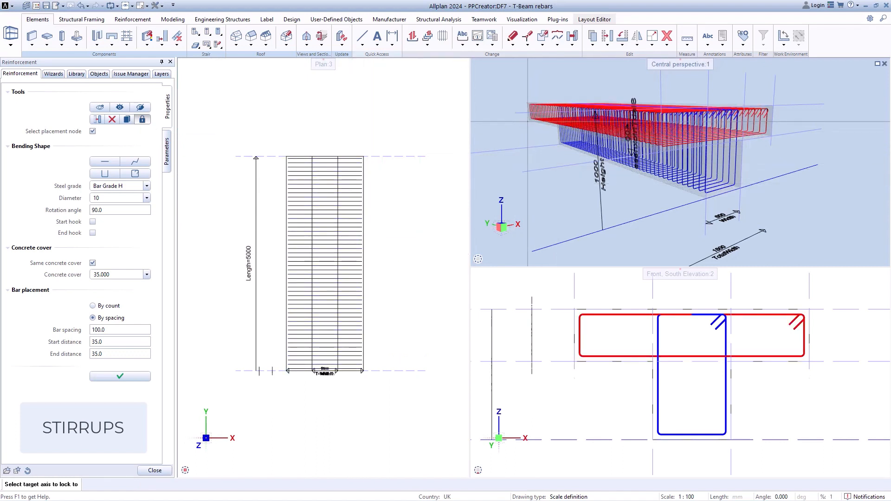
left_click(518, 148)
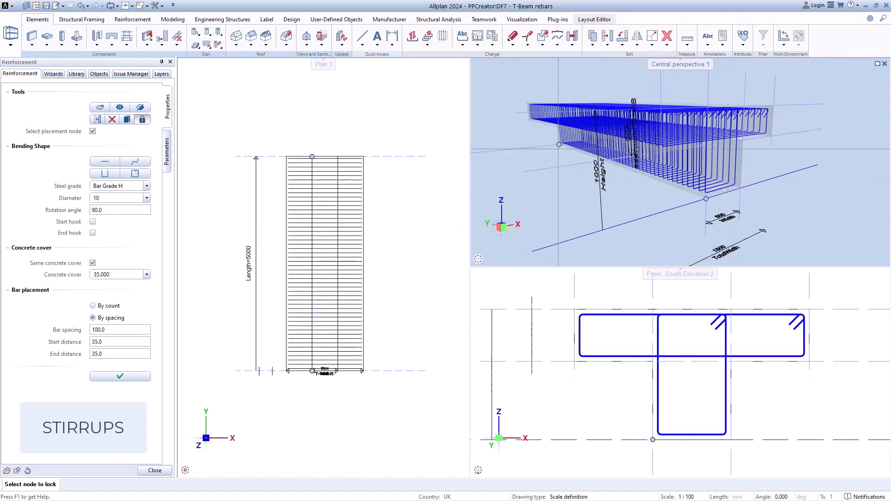
left_click(559, 146)
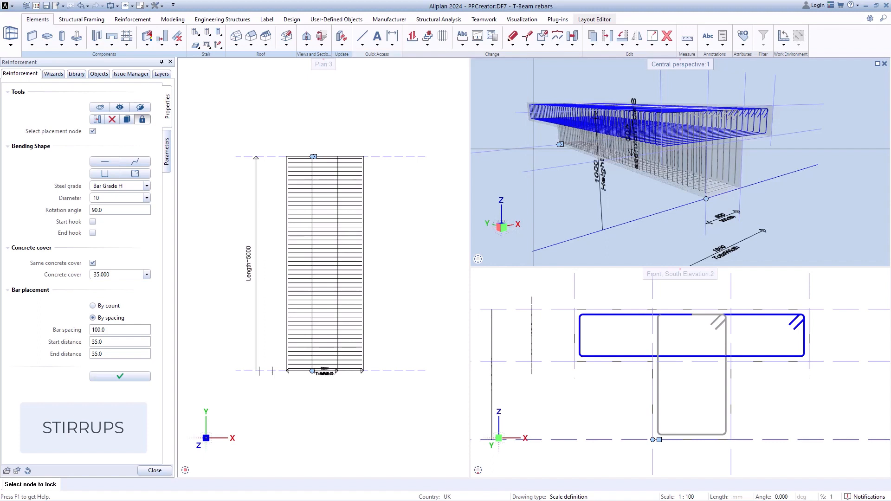
Step: Turn off placement node selection and lock the web stirrup's shape nodes to the adjoining reference axes in the front elevation
left_click(92, 130)
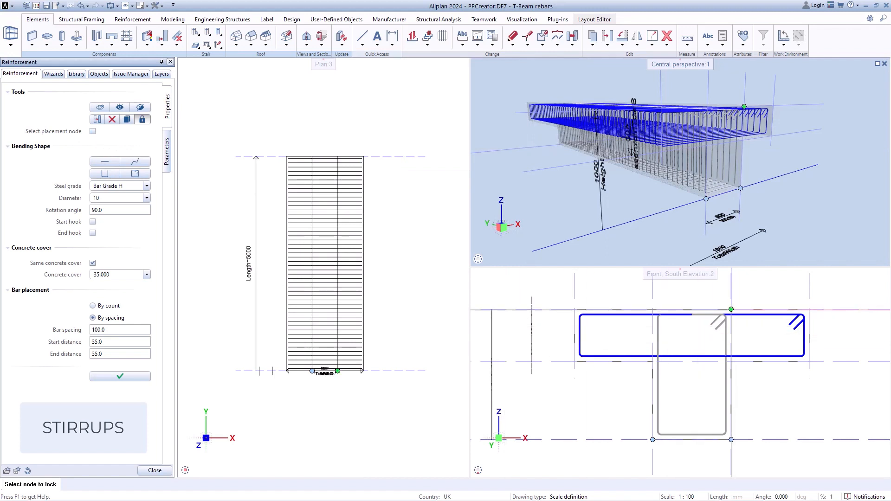
left_click(731, 309)
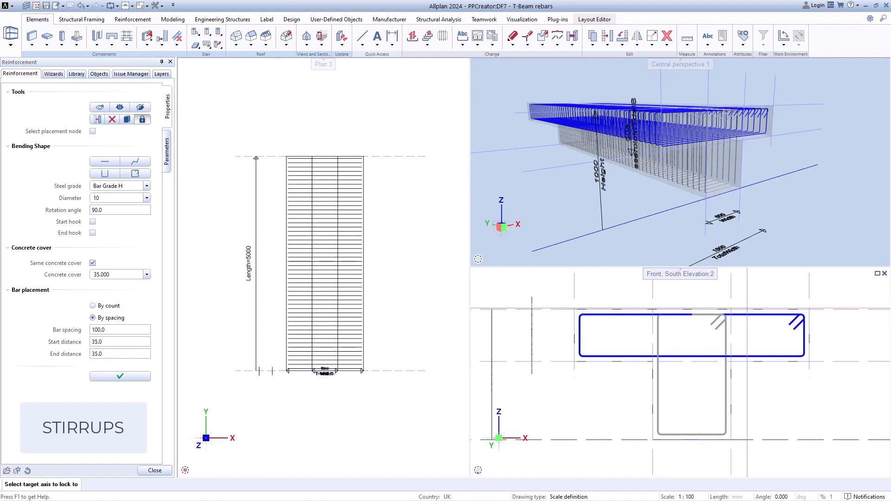
left_click(747, 333)
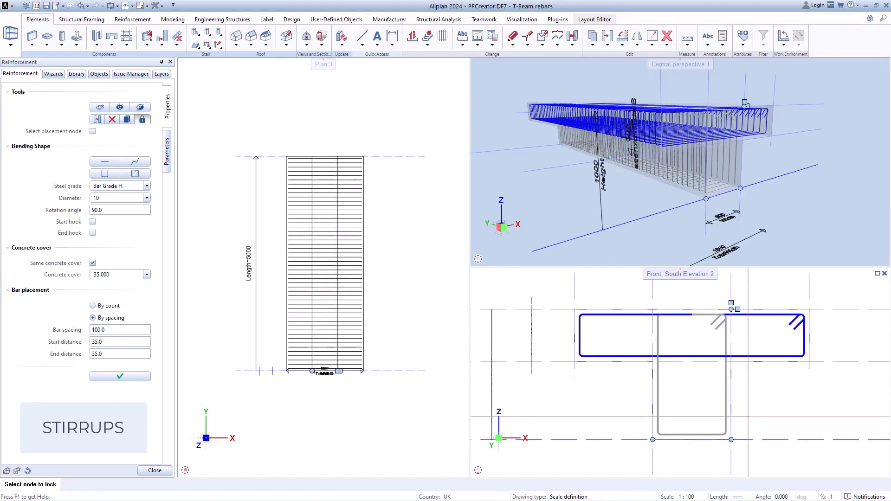
left_click(731, 439)
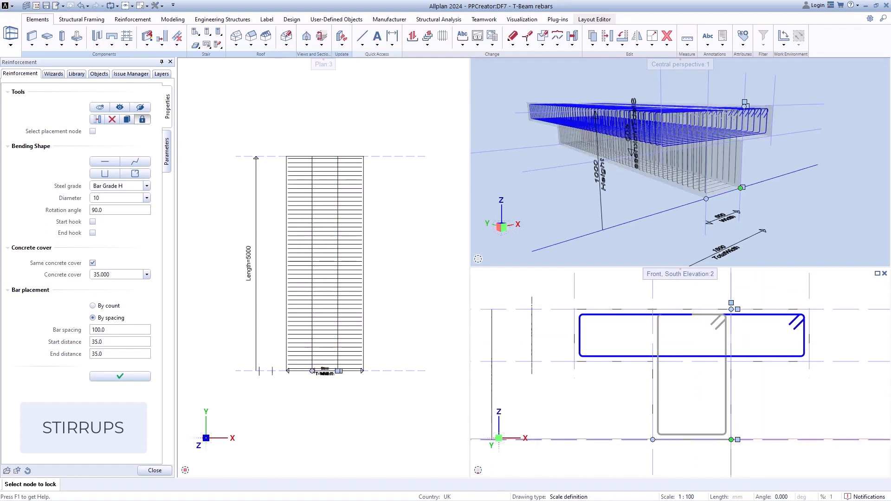
left_click(653, 436)
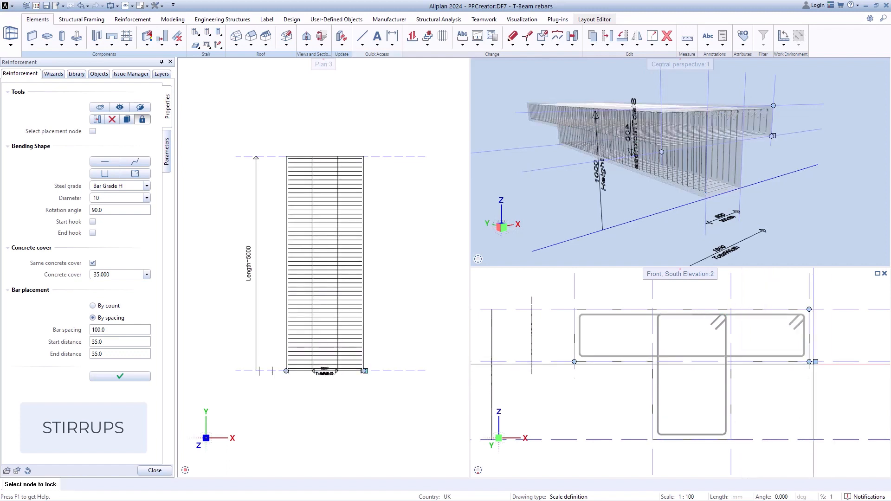
Step: Lock the slab stirrup's shape nodes to the slab's horizontal and vertical reference axes in the front elevation
left_click(809, 309)
left_click(810, 292)
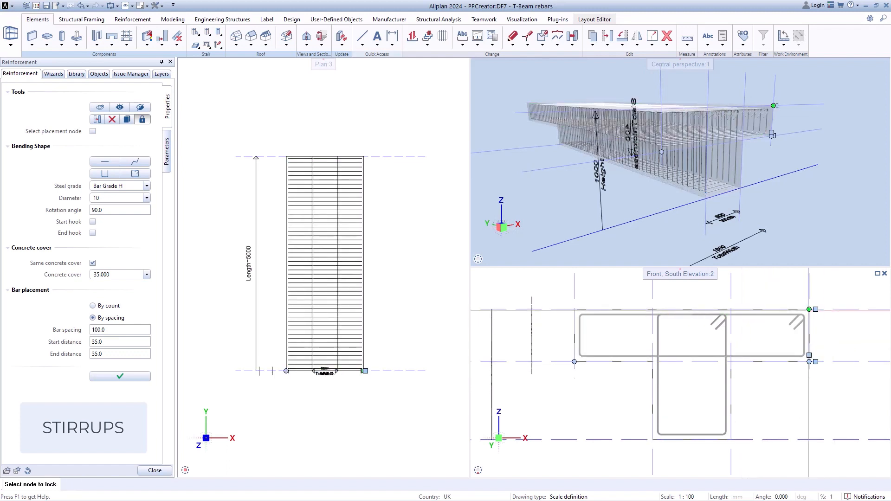
left_click(810, 310)
left_click(775, 310)
left_click(574, 361)
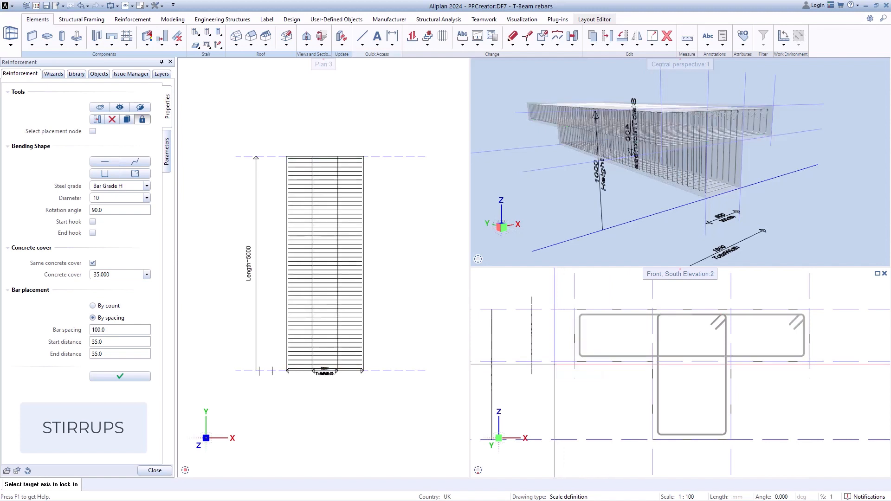
left_click(557, 363)
left_click(574, 362)
left_click(574, 340)
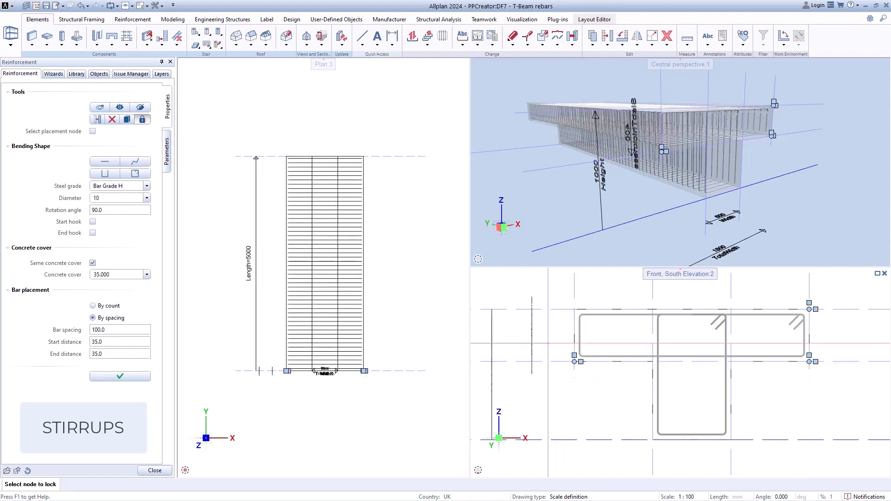
Step: Confirm the stirrup reinforcement, save the PythonPart, export it to a pyp file and leave the creator
left_click(121, 376)
left_click(112, 101)
left_click(439, 263)
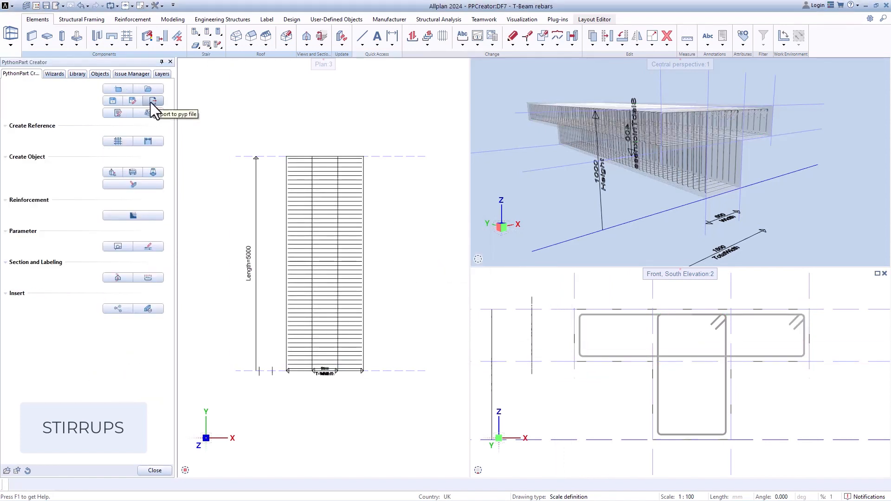
left_click(151, 102)
left_click(434, 263)
key("Escape")
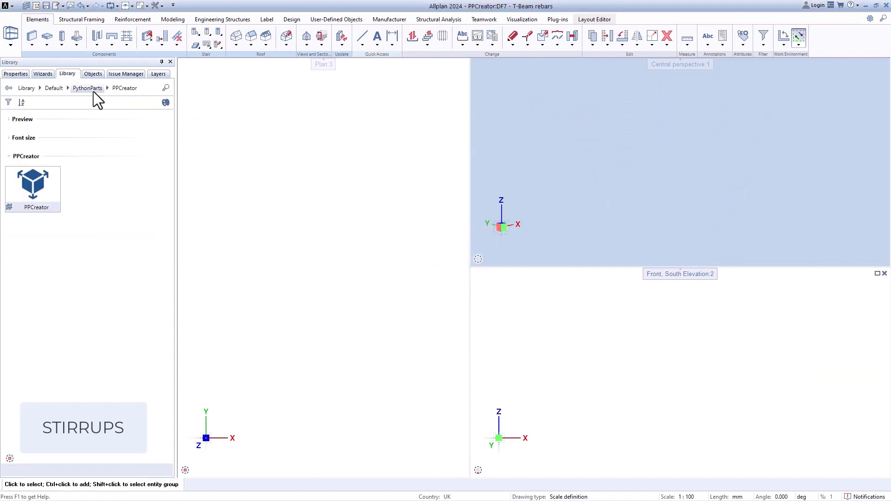
Step: Insert the exported TBeam PythonPart from the PythonParts library into the empty drawing
left_click(94, 91)
left_click(80, 396)
double_click(29, 234)
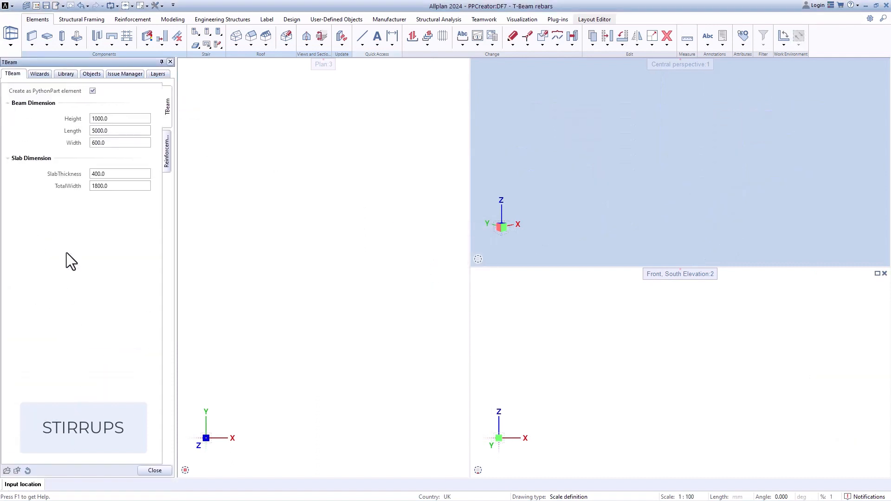
middle_click_drag(688, 186, 767, 197)
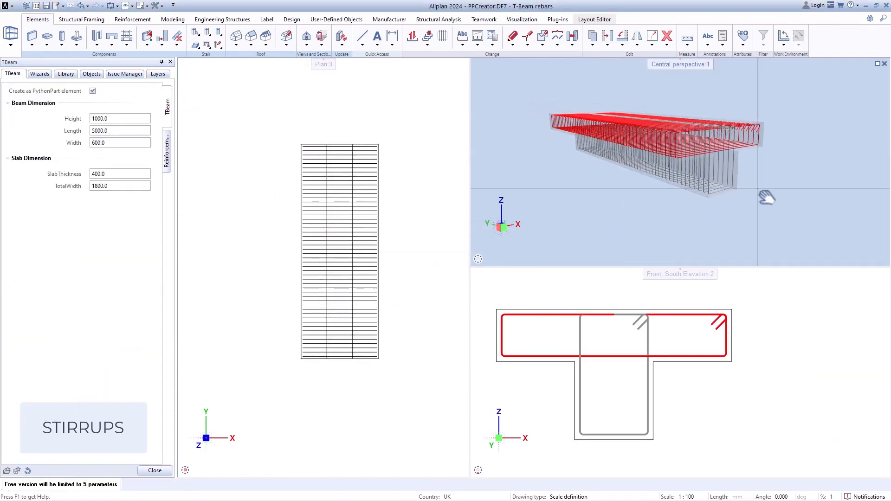
Step: Set the beam height to 1300, the length to 7000 and the width to 800
left_click(137, 120)
type("1300")
key("Return")
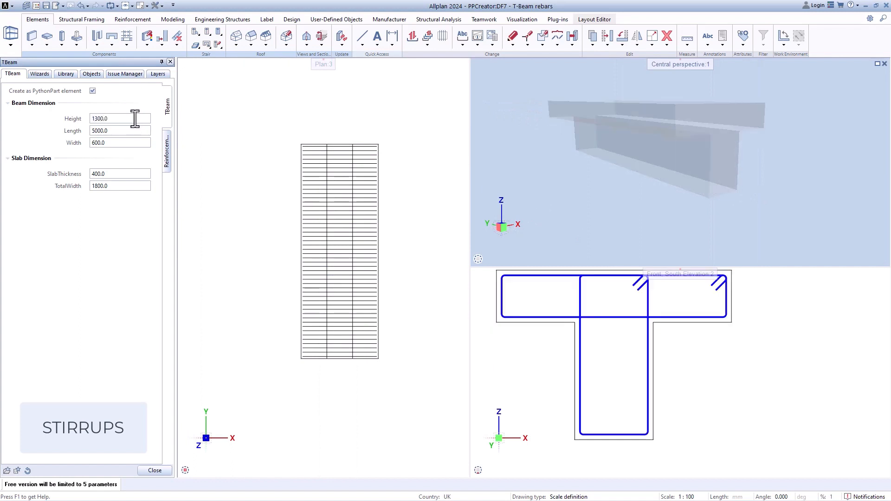
left_click(117, 130)
type("700")
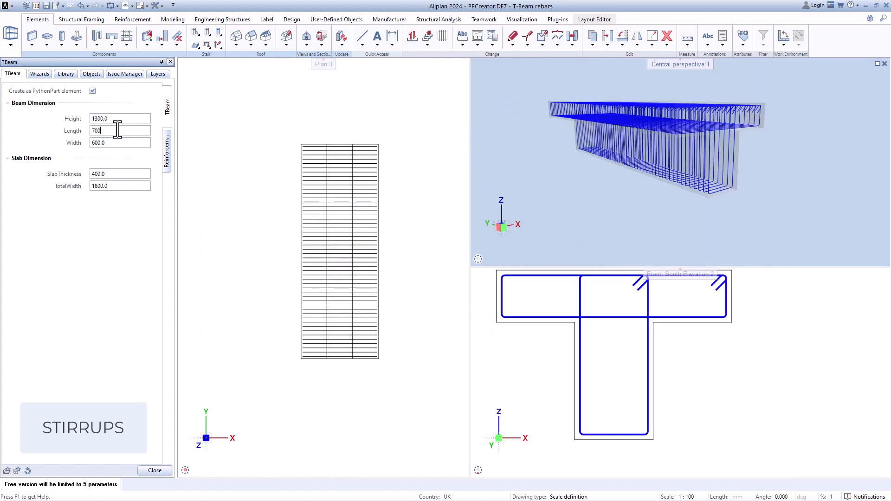
type("0")
key("Return")
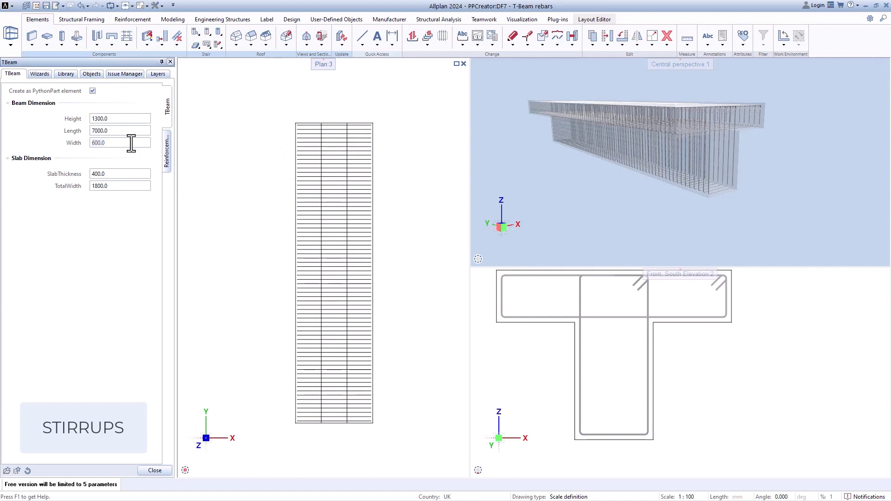
left_click(132, 143)
type("800")
key("Return")
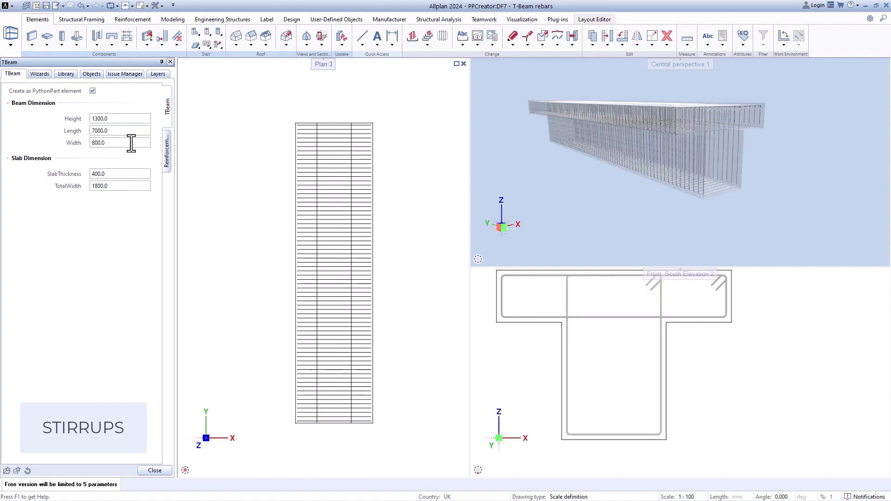
Step: Set the slab thickness to 600 and the total width to 2000
left_click(117, 171)
type("600")
key("Return")
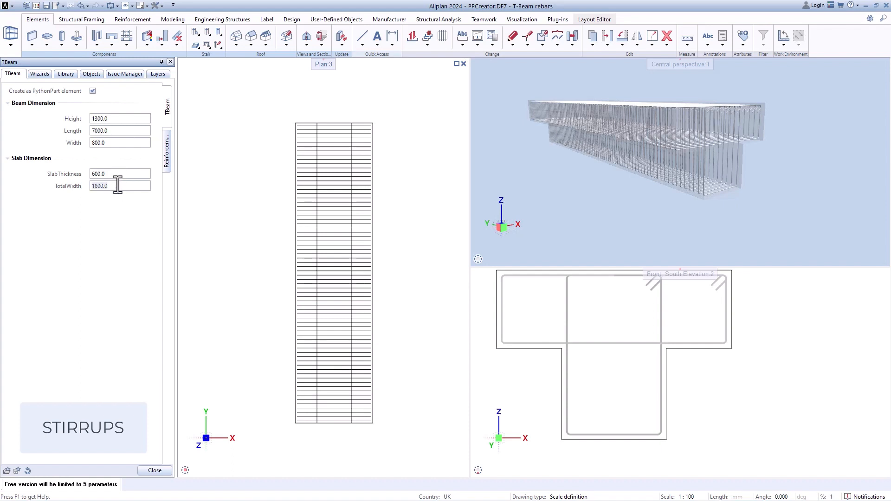
left_click(118, 185)
type("2000")
key("Return")
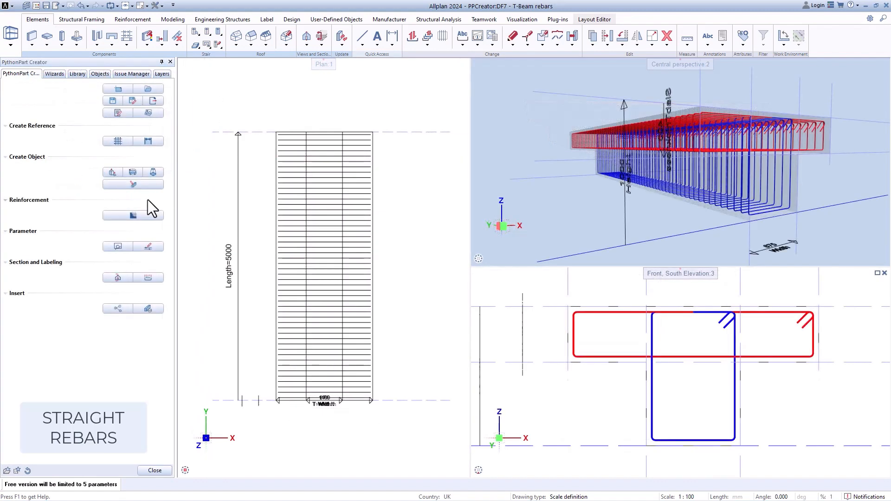
Step: Start a straight rebar in the T-beam reinforcement with diameter 20 and a rotation angle of 90
left_click(131, 215)
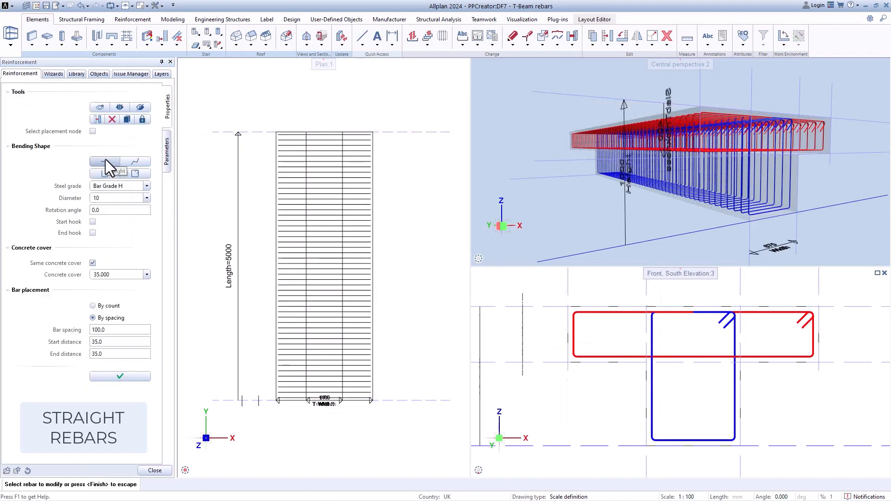
left_click(119, 198)
left_click(118, 242)
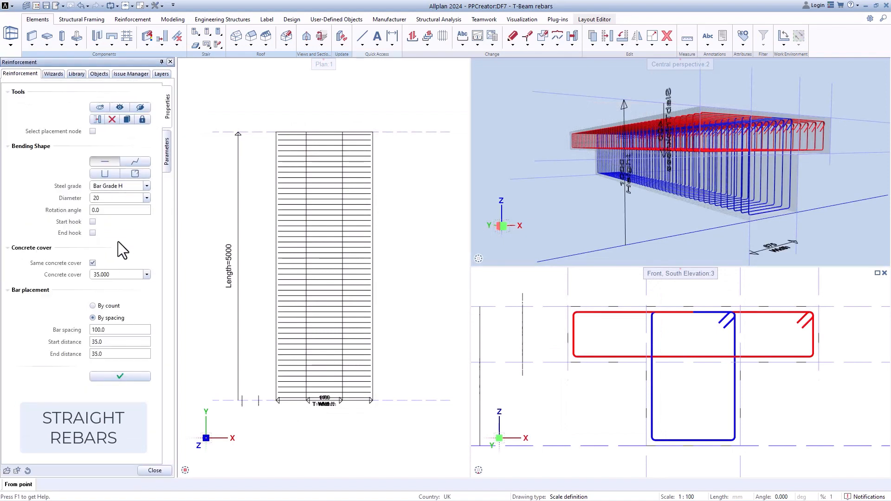
left_click(119, 210)
type("90")
Step: Set the straight rebar's concrete cover to 50 and switch its bar placement to by count
left_click(147, 274)
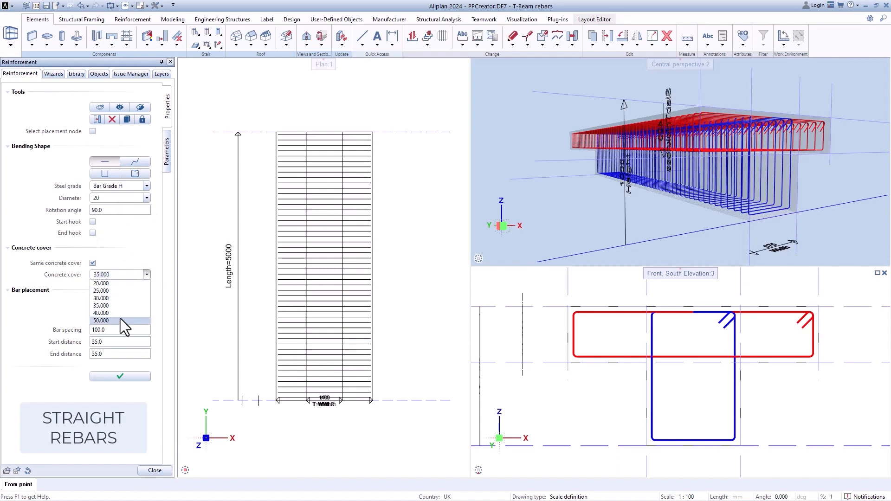
left_click(121, 319)
left_click(101, 307)
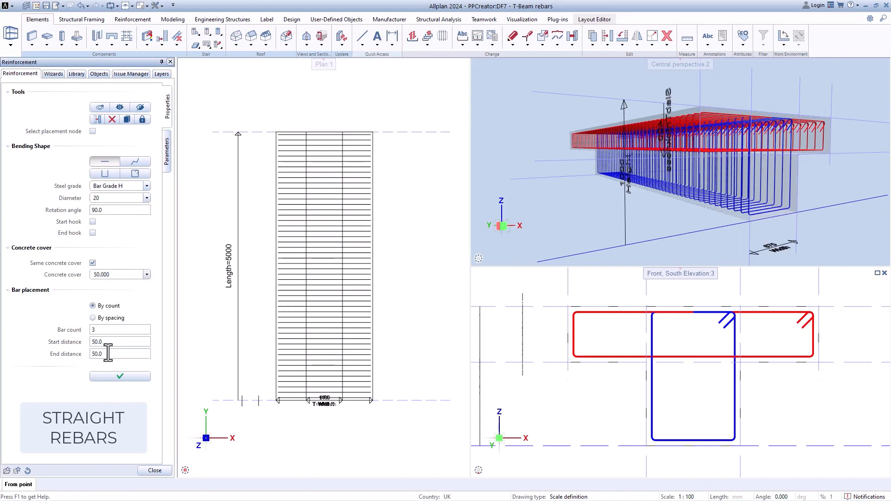
Step: Draw the straight rebar along the web's bottom edge and extend its placement across the web to the opposite bottom corner
left_click(749, 221)
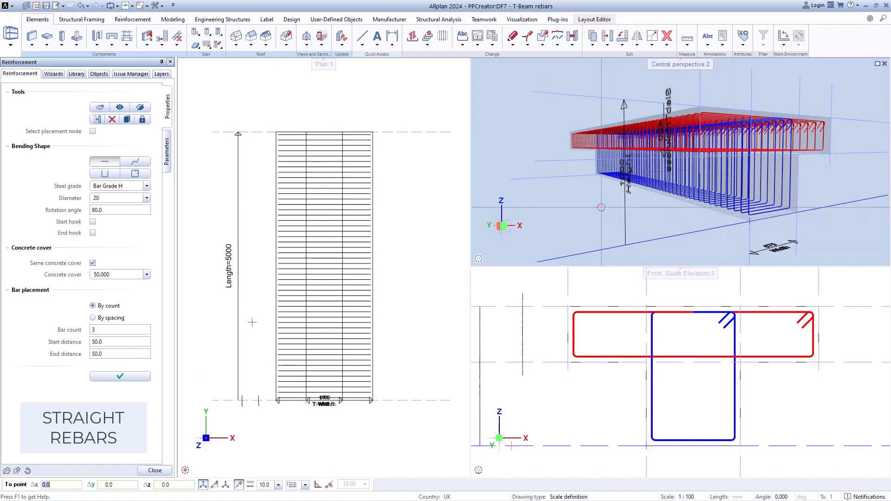
left_click(595, 175)
key("Escape")
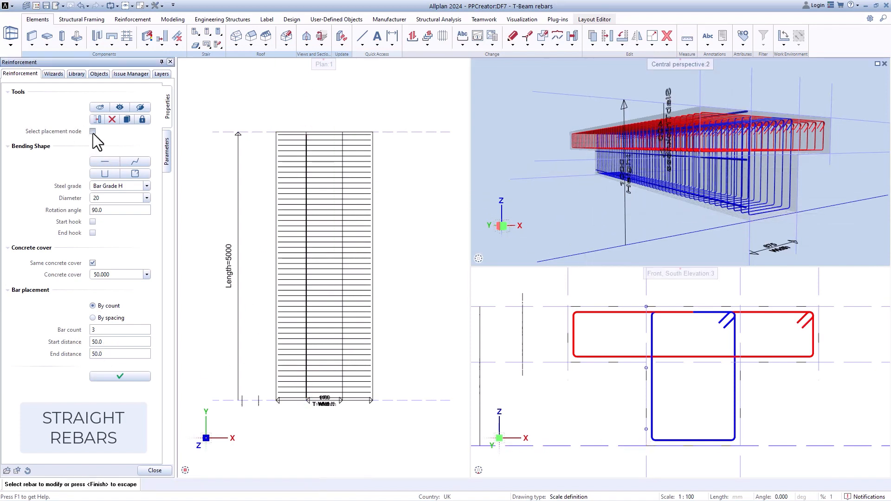
left_click(92, 133)
left_click(646, 307)
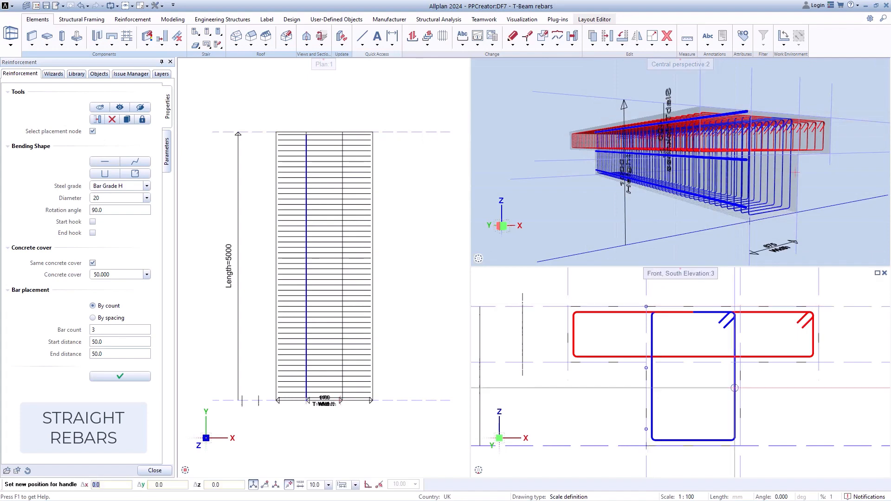
left_click(740, 445)
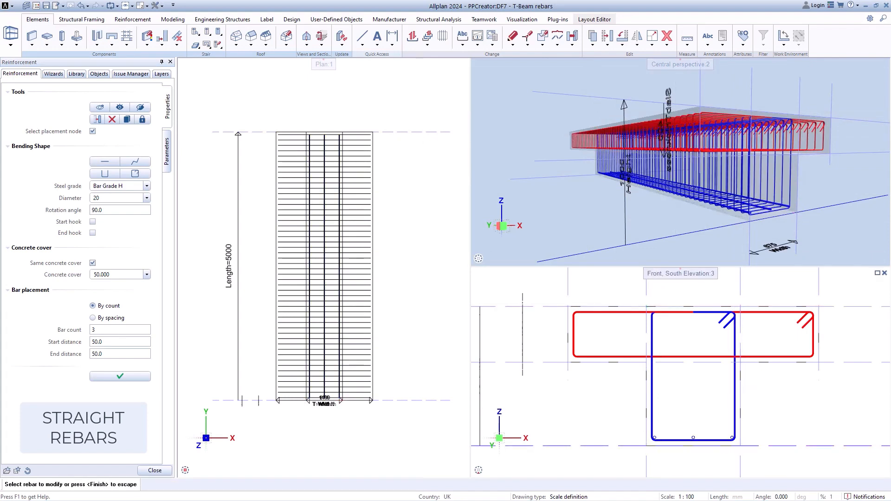
Step: Copy the web's bottom bars to the slab's bottom corner and extend the copy's placement to the slab's opposite bottom corner
left_click(127, 120)
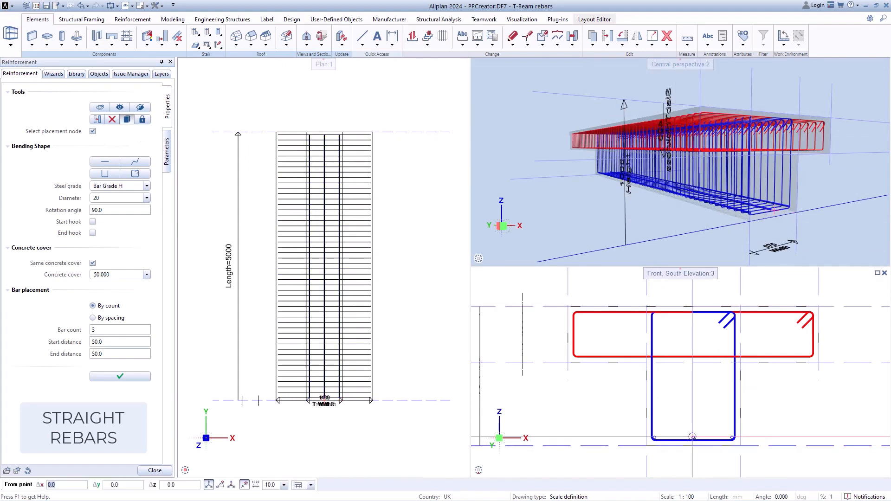
left_click(568, 362)
left_click(567, 362)
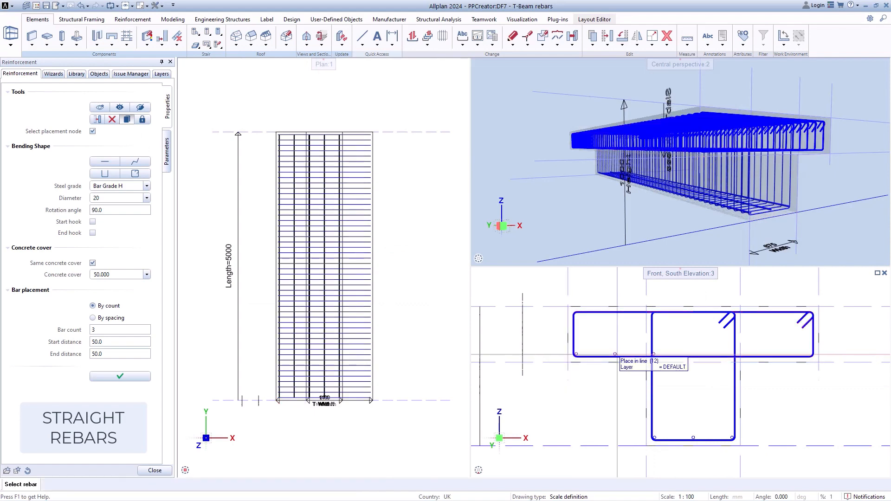
left_click(615, 357)
key("Escape")
left_click(662, 362)
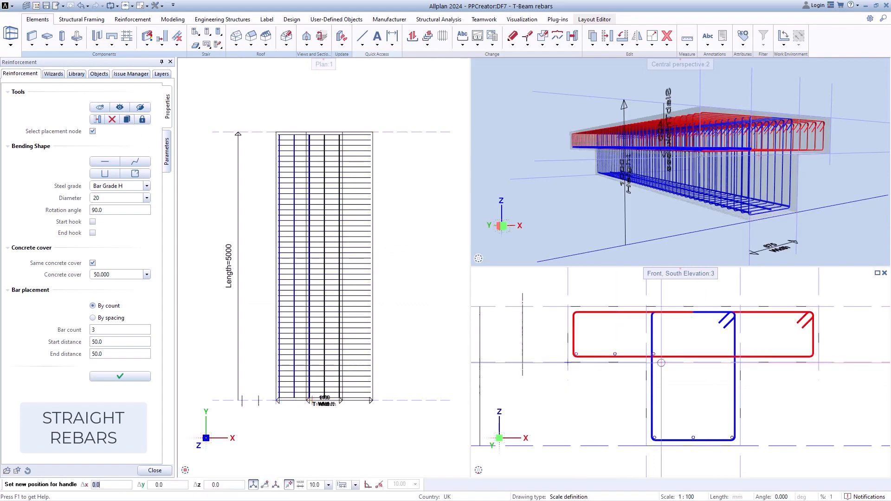
left_click(818, 364)
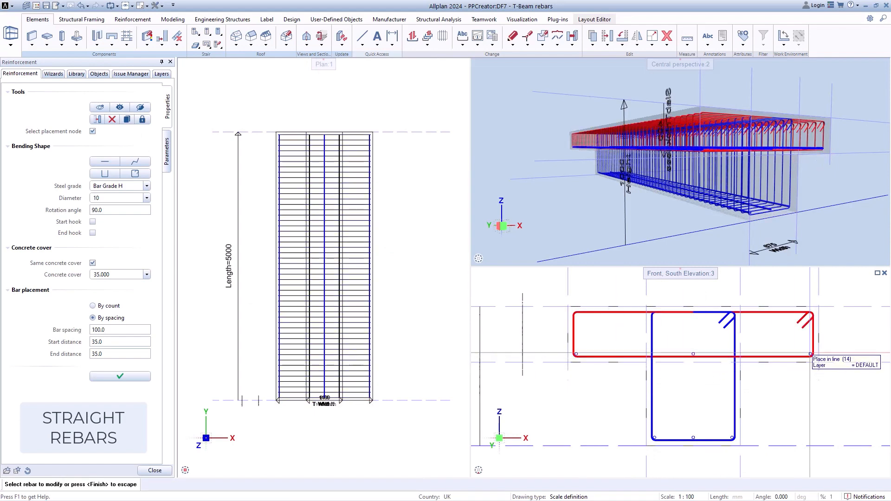
Step: Set the slab's bottom bars to diameter 16 with a bar count of 2
left_click(148, 198)
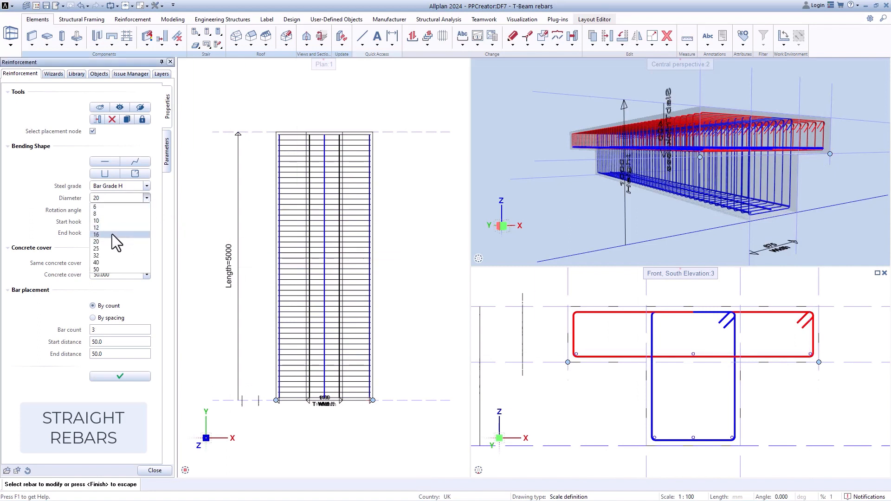
left_click(112, 234)
double_click(99, 330)
type("2")
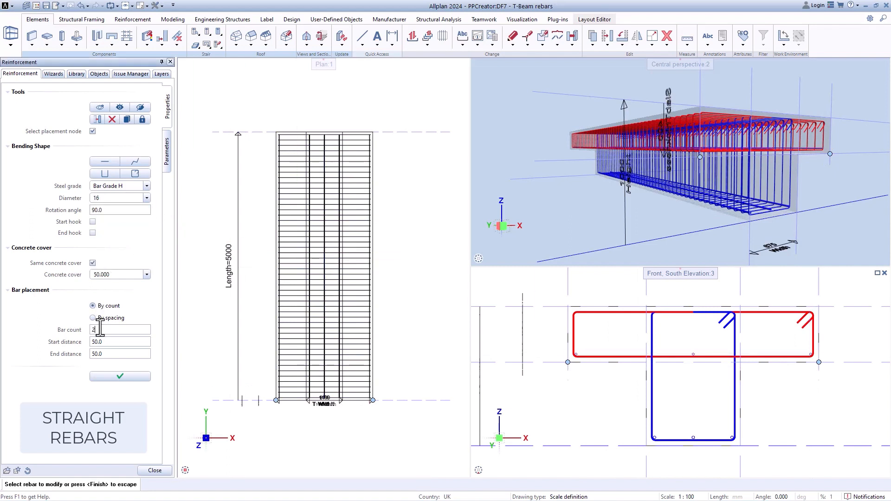
Step: Copy the slab's bottom bars to the slab's top edge and give the copy a rotation angle of -90 and a bar count of 4
left_click(126, 120)
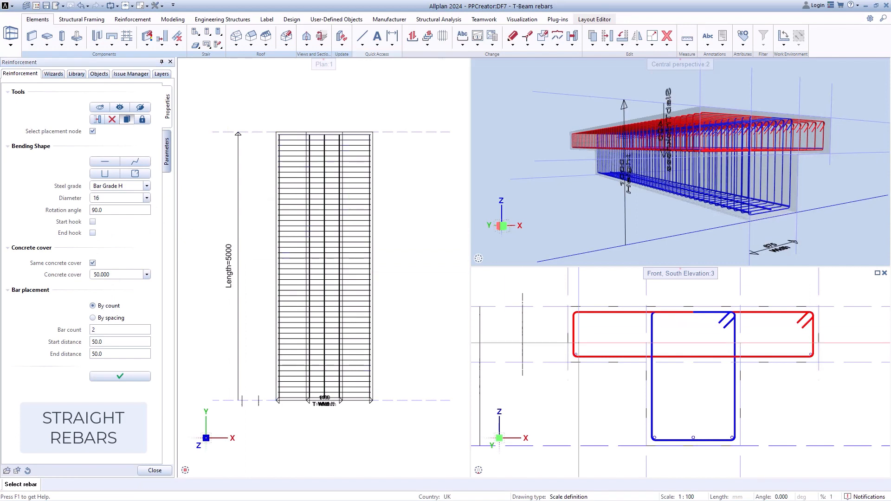
left_click(568, 363)
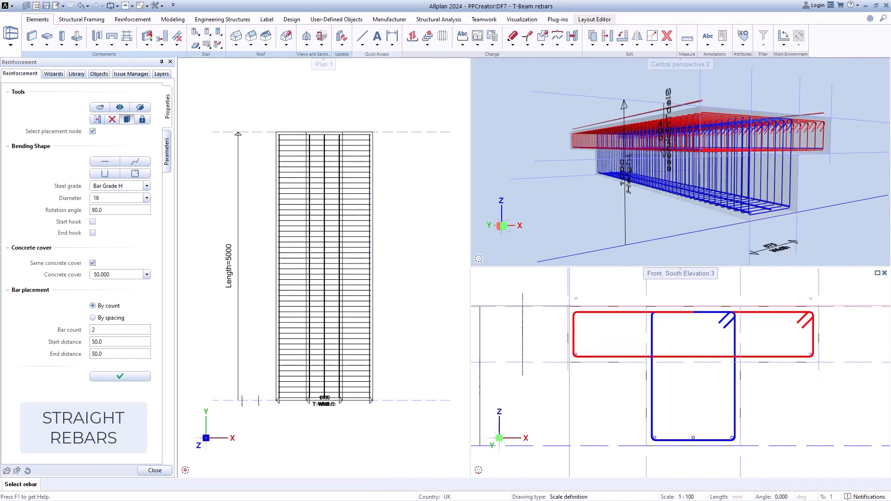
left_click(572, 306)
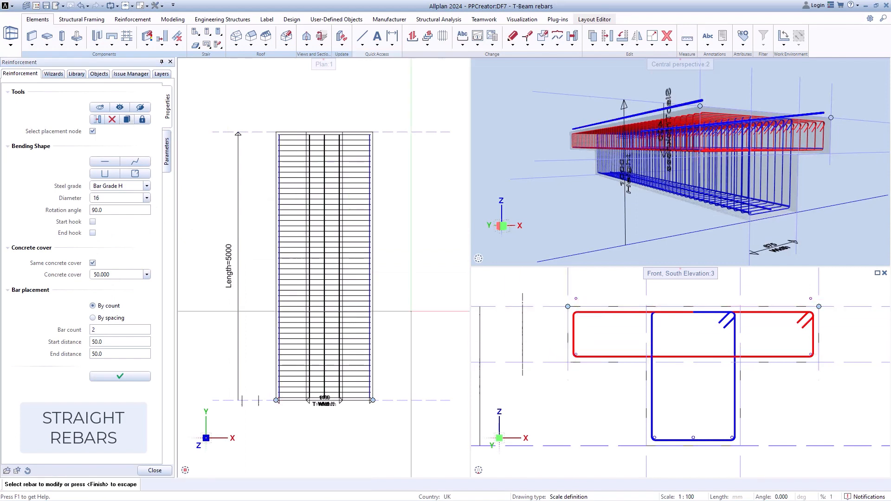
left_click(111, 209)
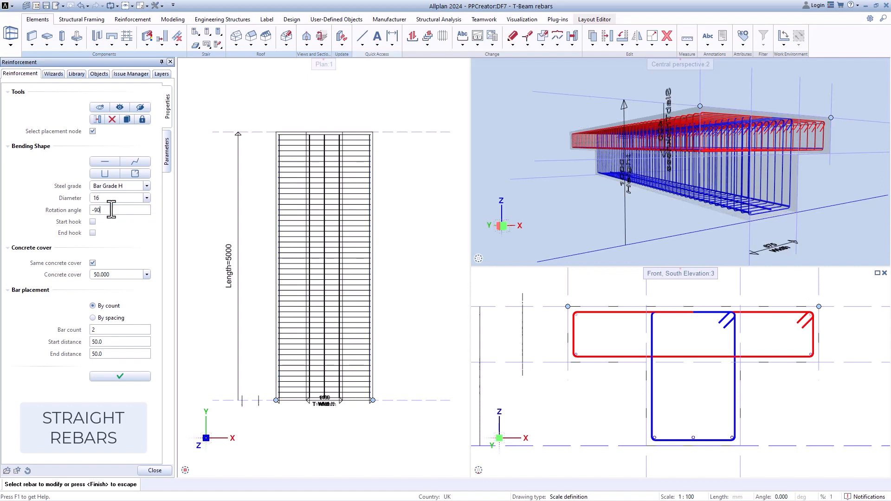
double_click(107, 330)
type("4")
Step: Lock the front and rear end nodes of the slab's top bars to the vertical and horizontal reference axes
left_click(93, 132)
left_click(142, 119)
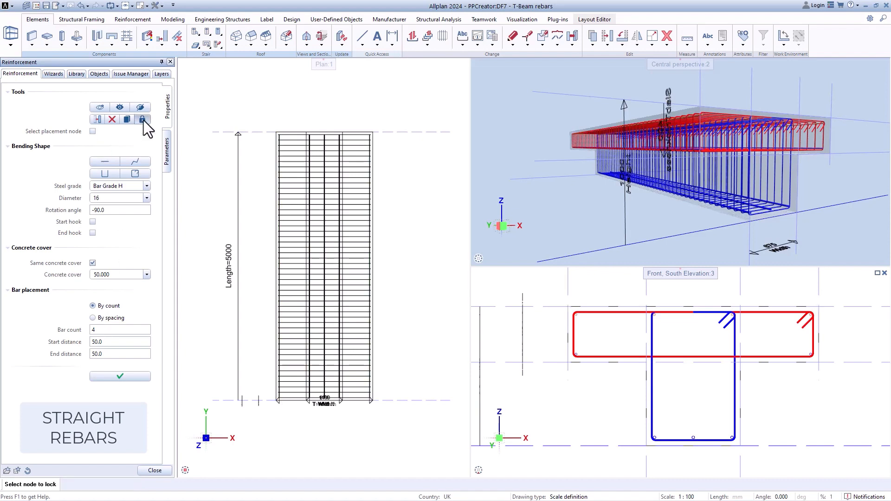
scroll(701, 105, "up", 1)
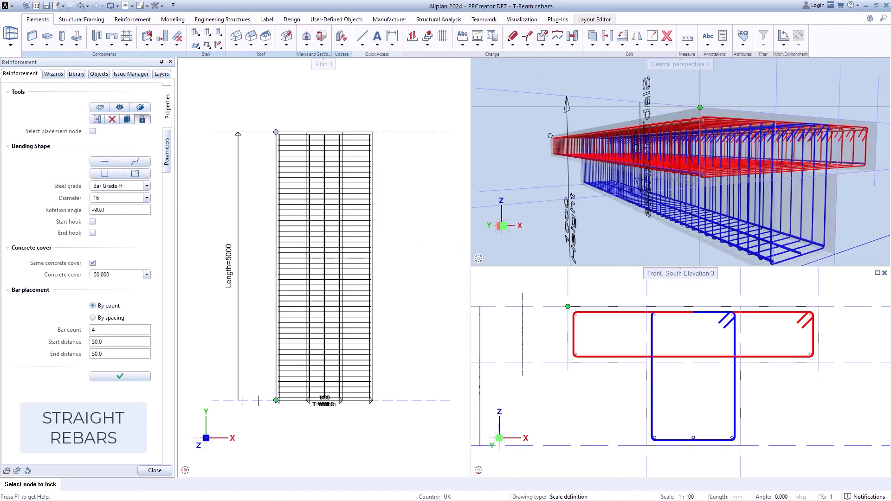
left_click(700, 107)
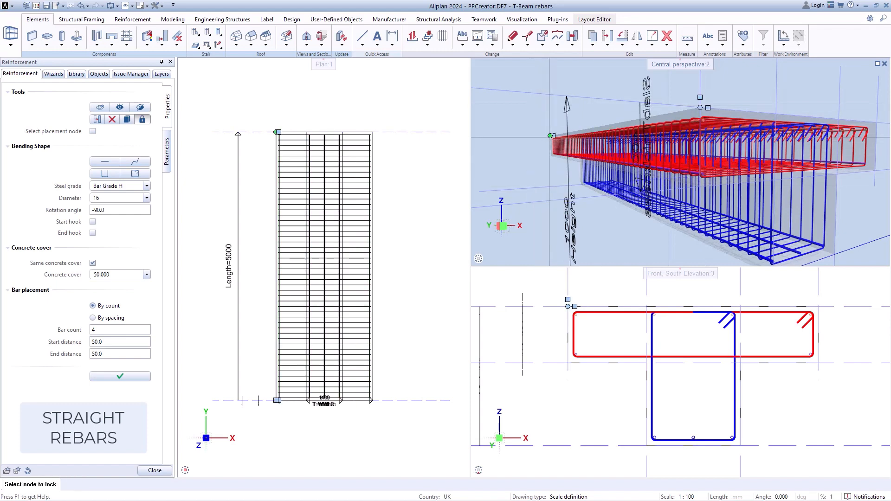
left_click(698, 108)
scroll(551, 136, "up", 3)
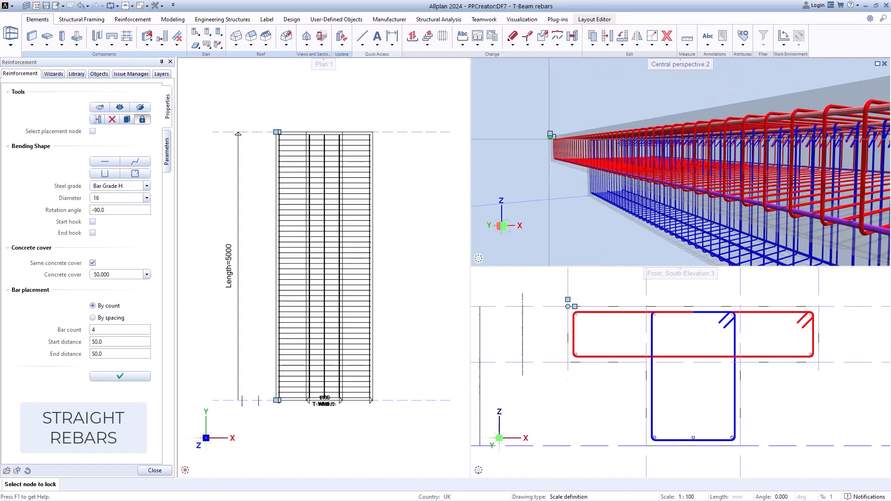
left_click(550, 136)
scroll(551, 136, "down", 4)
scroll(550, 136, "up", 3)
scroll(550, 136, "down", 1)
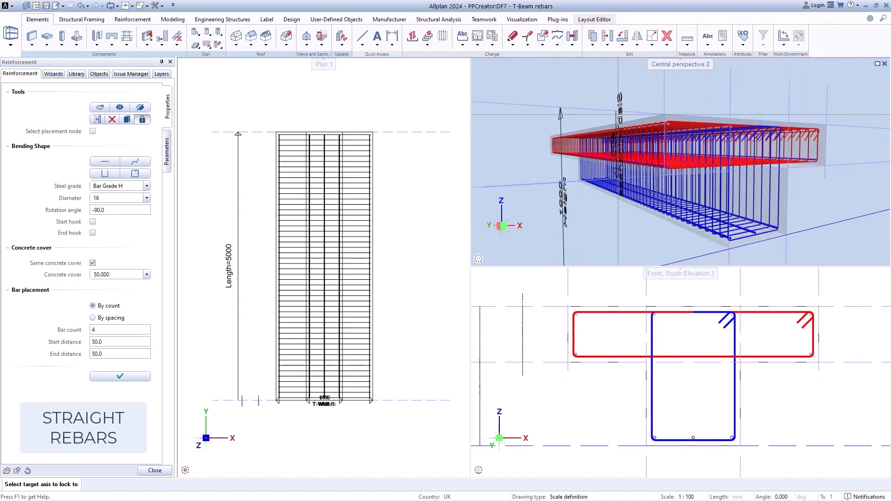
left_click(633, 114)
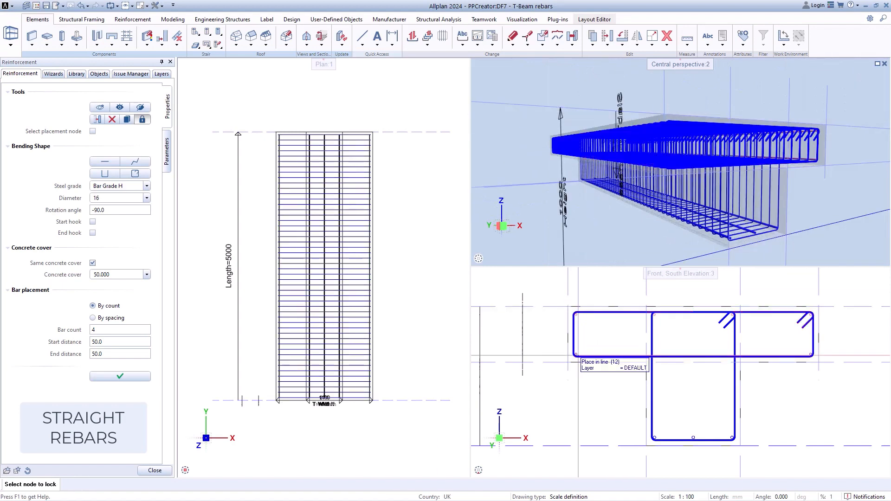
Step: Lock the front and rear end nodes of the slab's bottom bars to the vertical and horizontal reference axes
left_click(665, 176)
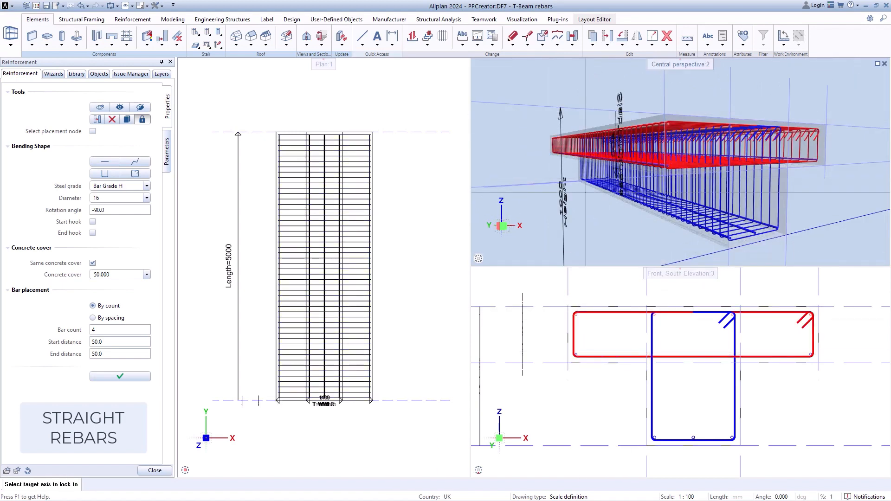
left_click(664, 101)
left_click(665, 175)
scroll(586, 188, "up", 3)
scroll(558, 161, "down", 2)
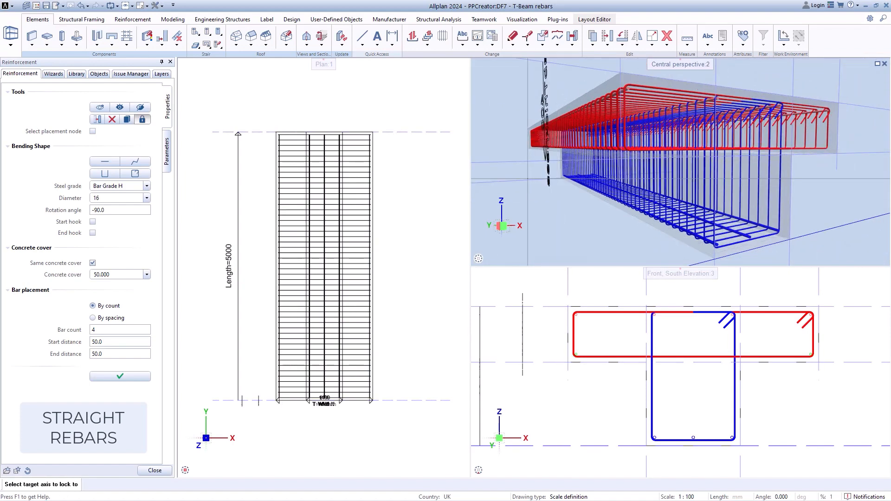
left_click(529, 149)
scroll(538, 153, "up", 3)
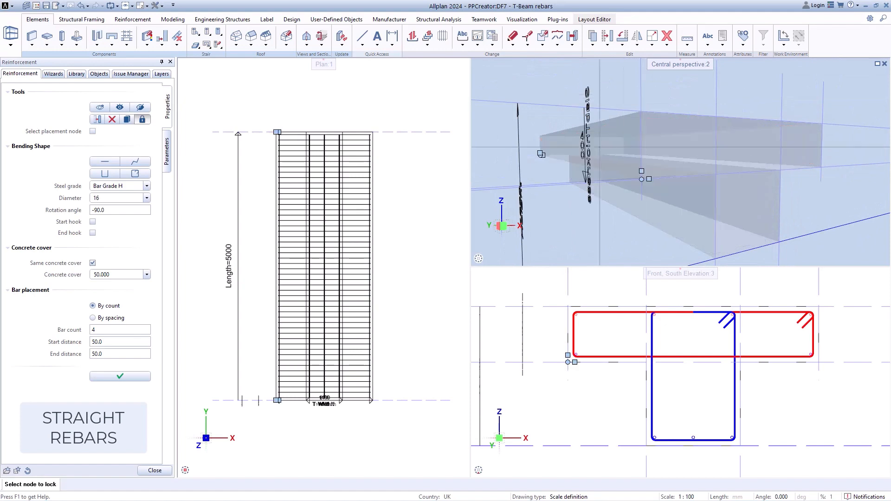
scroll(542, 154, "down", 3)
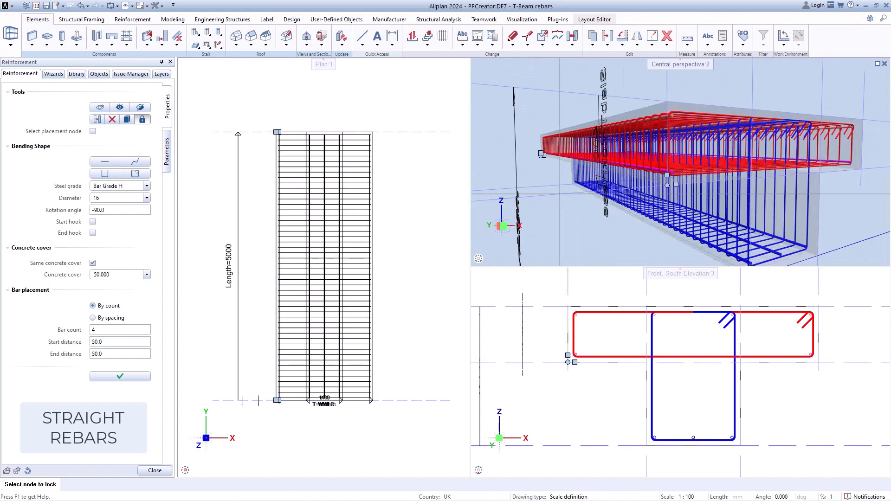
Step: Lock the front and rear end nodes of the web's bottom bars to the vertical and horizontal reference axes
middle_click_drag(695, 236, 662, 182)
left_click(718, 226)
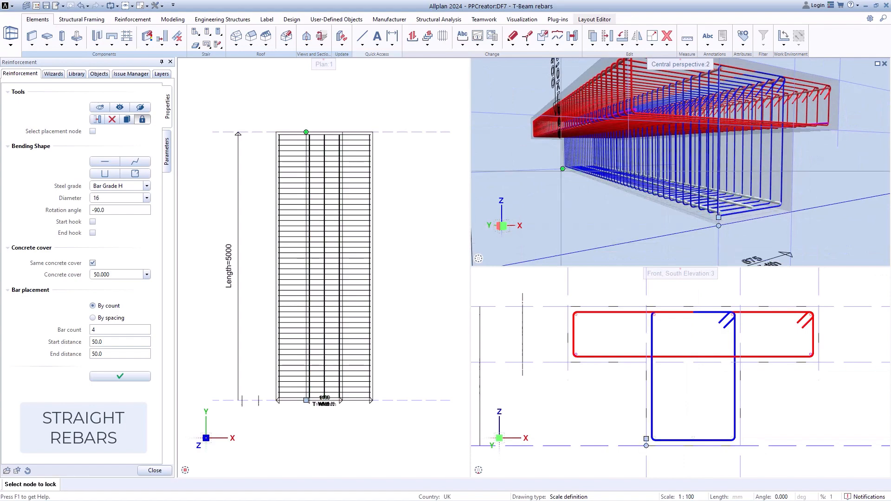
left_click(519, 172)
left_click(563, 169)
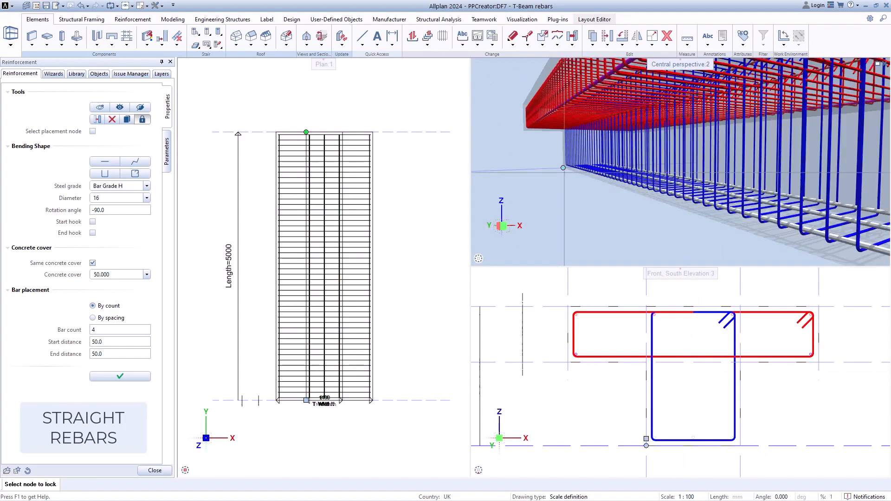
left_click(521, 170)
left_click(562, 168)
scroll(579, 159, "down", 3)
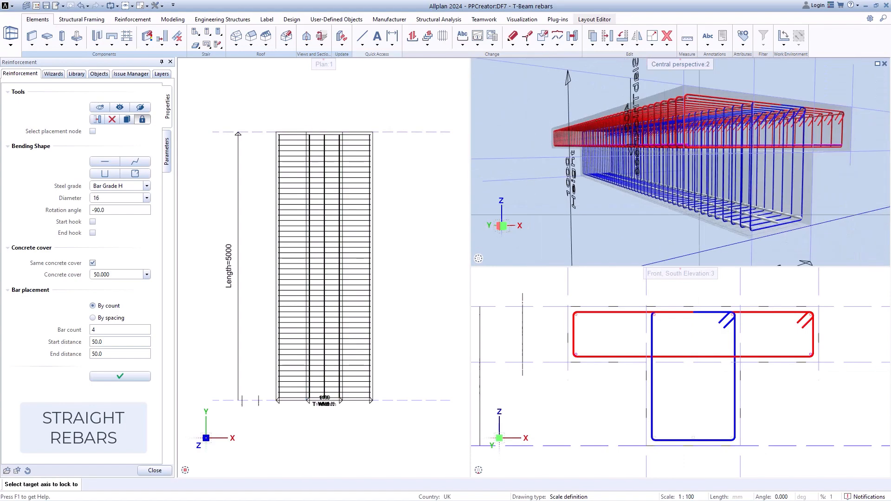
left_click(708, 224)
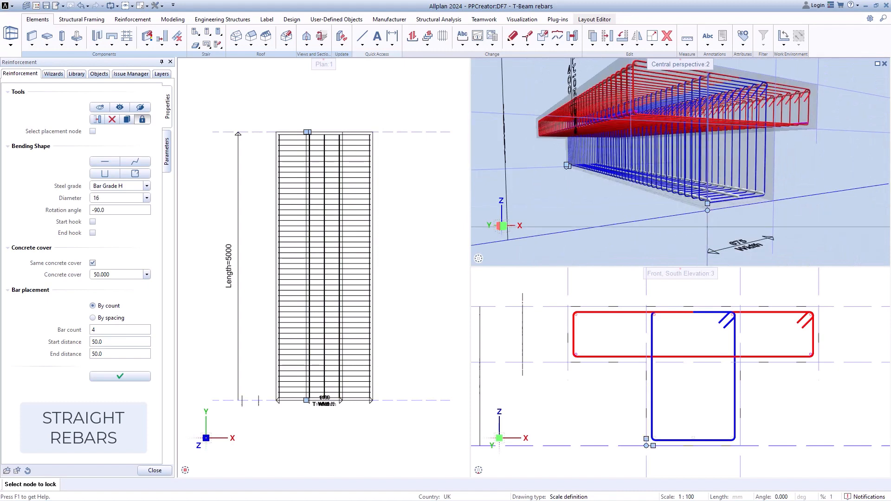
Step: Enable placement node selection and lock both placement nodes of the web's bottom bars to the vertical axes at the web's sides
left_click(93, 130)
left_click(707, 211)
left_click(707, 226)
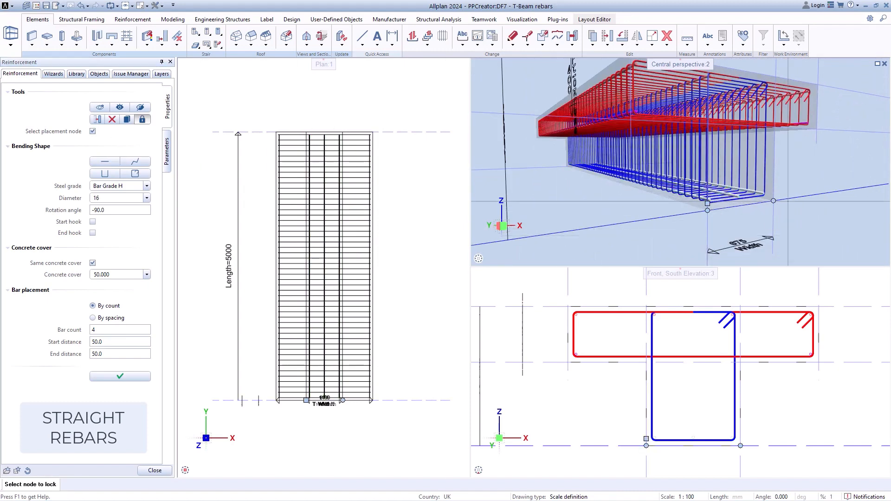
left_click(708, 203)
left_click(774, 217)
middle_click_drag(743, 142, 753, 188)
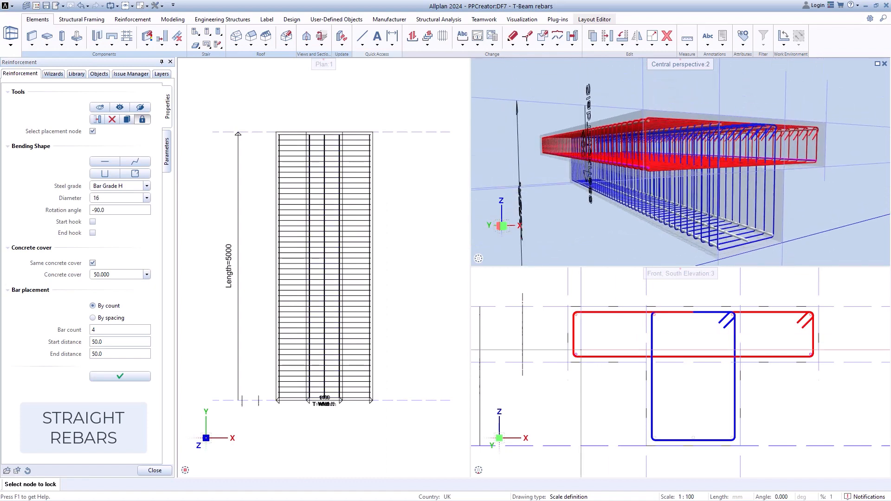
Step: Lock the placement nodes of the slab's bottom and top bars to the vertical axes at the slab's outer edges
left_click(577, 355)
left_click(568, 362)
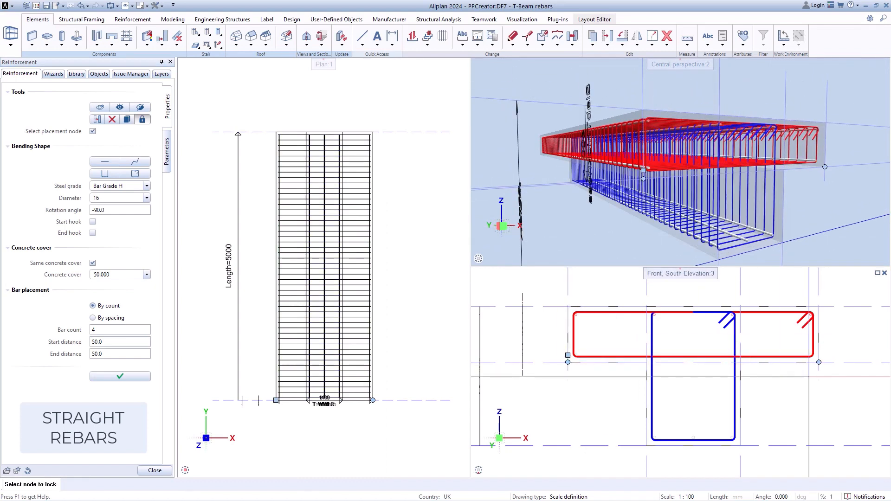
left_click(819, 297)
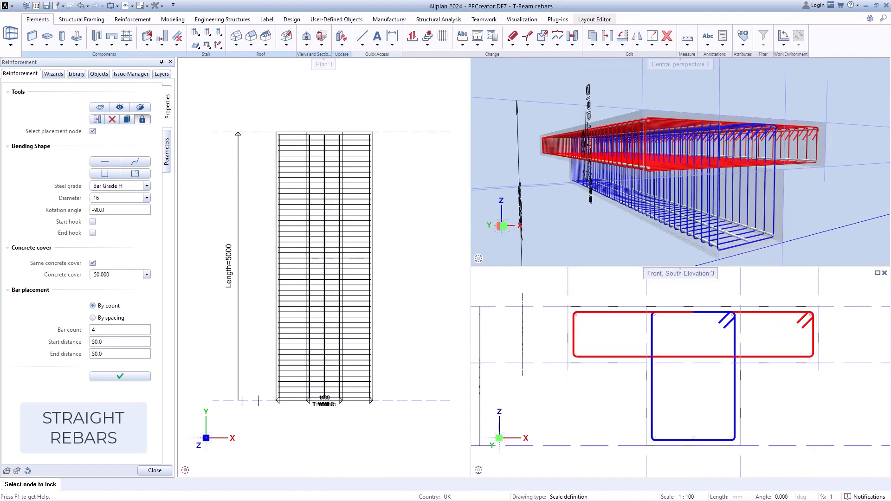
left_click(567, 306)
left_click(569, 282)
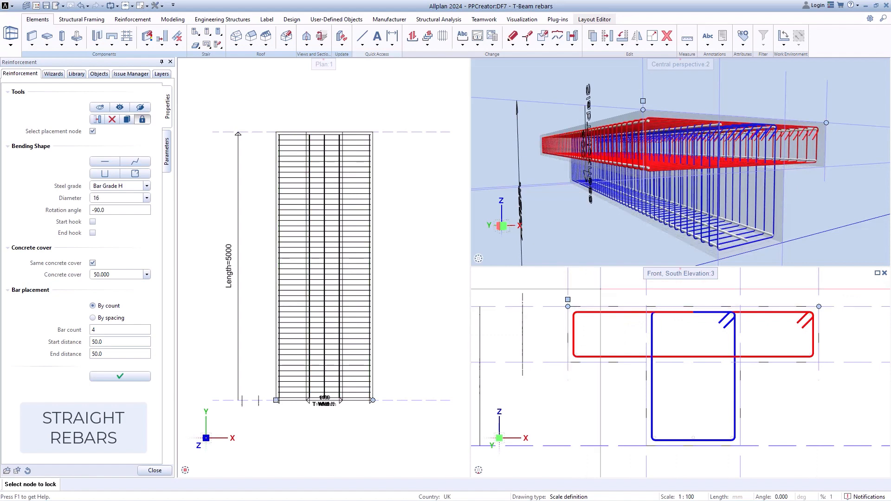
left_click(819, 307)
left_click(820, 285)
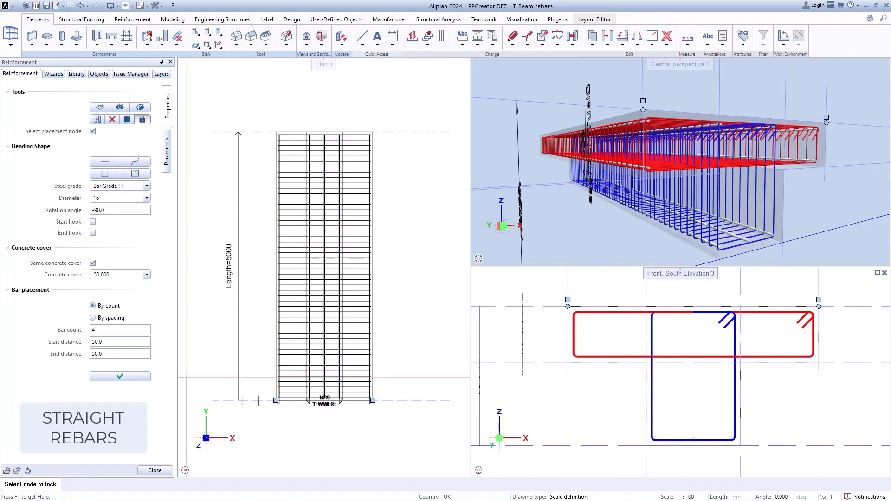
Step: Confirm the T-beam reinforcement and open the parameter review
left_click(124, 380)
left_click(123, 247)
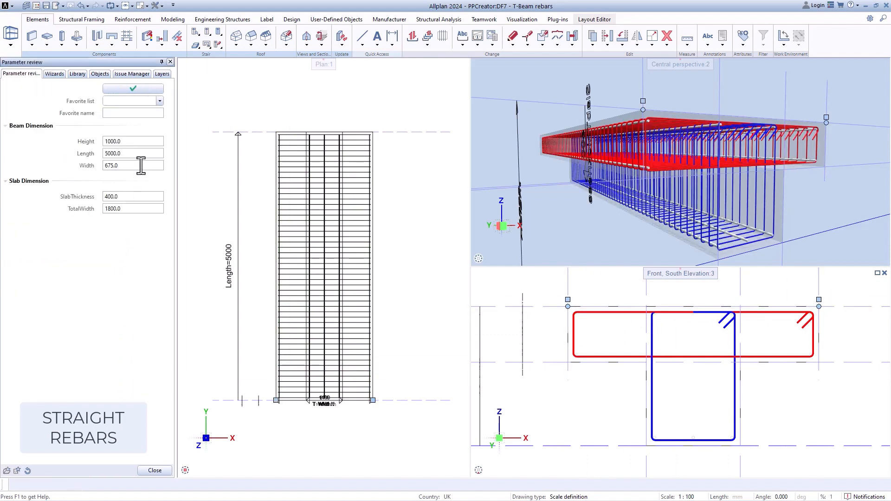
Step: Set the beam height to 1200 and the beam length to 6000 in the parameter review
left_click(137, 142)
key("Return")
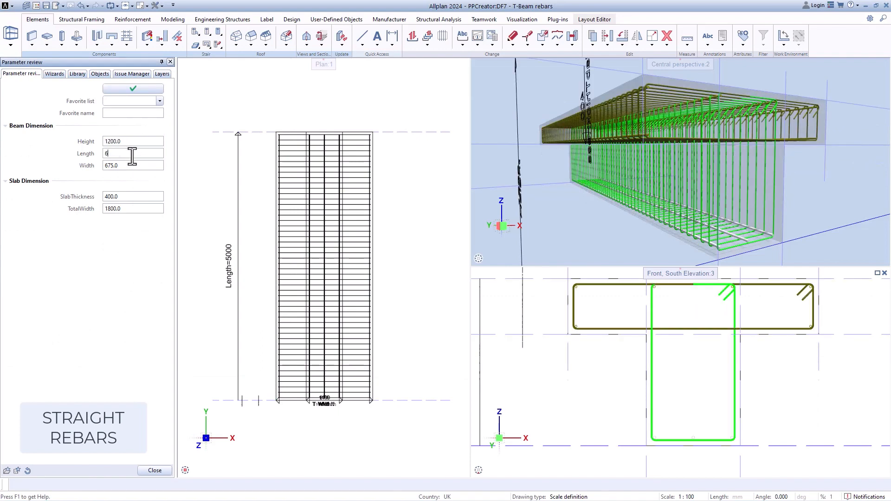
left_click(133, 153)
type("6000")
key("Return")
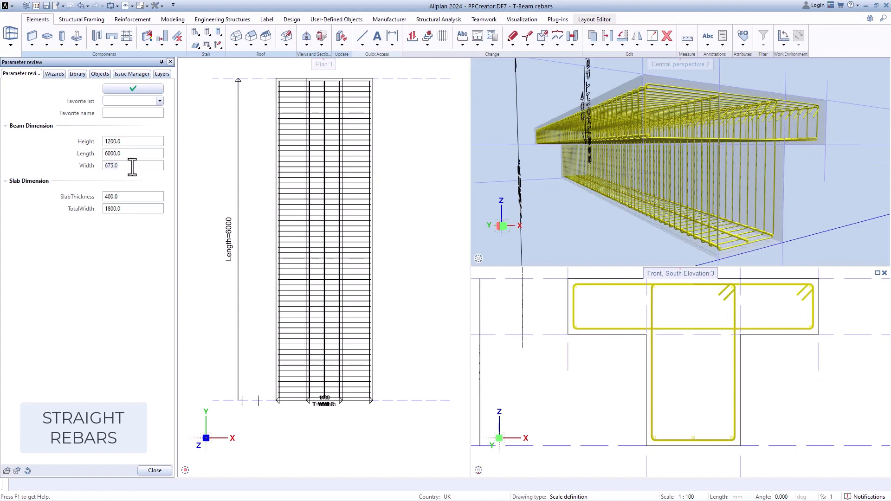
Step: Set the beam width to 450 and the slab's total width to 1200
left_click(133, 165)
type("450")
key("Return")
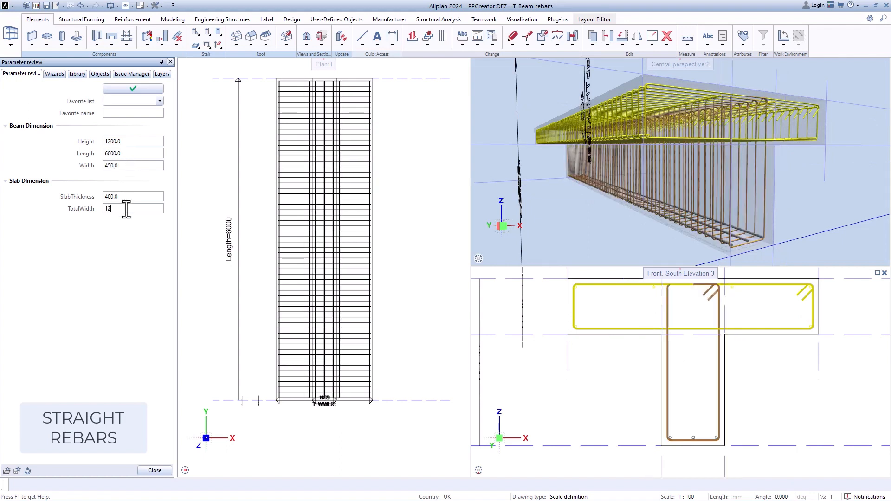
key("Return")
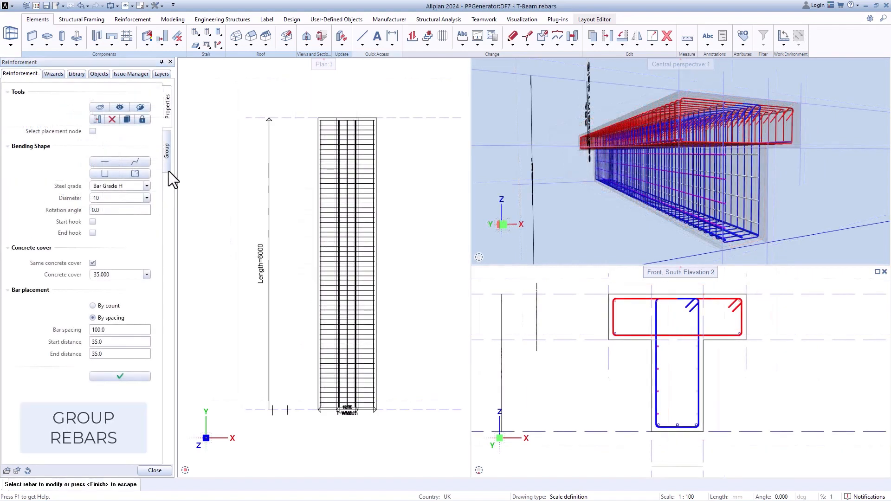
Step: Create a rebar group named Stirrups and add the slab stirrups and web stirrups to it
left_click(168, 158)
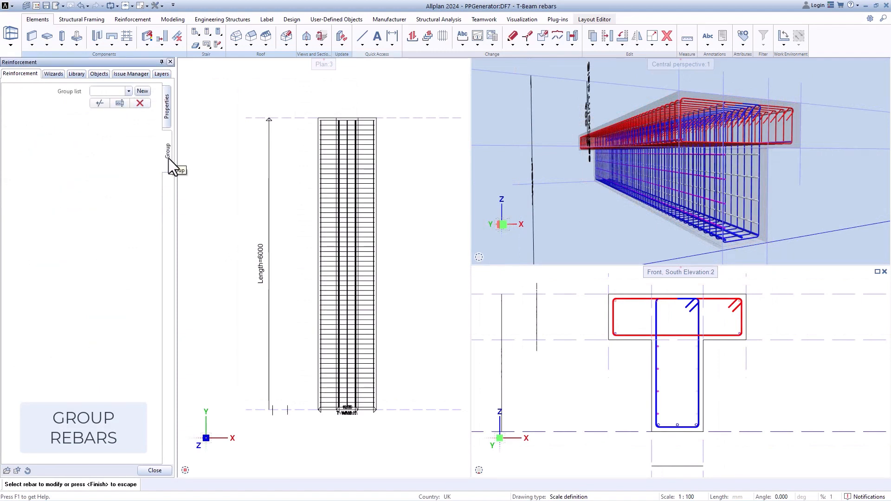
left_click(142, 91)
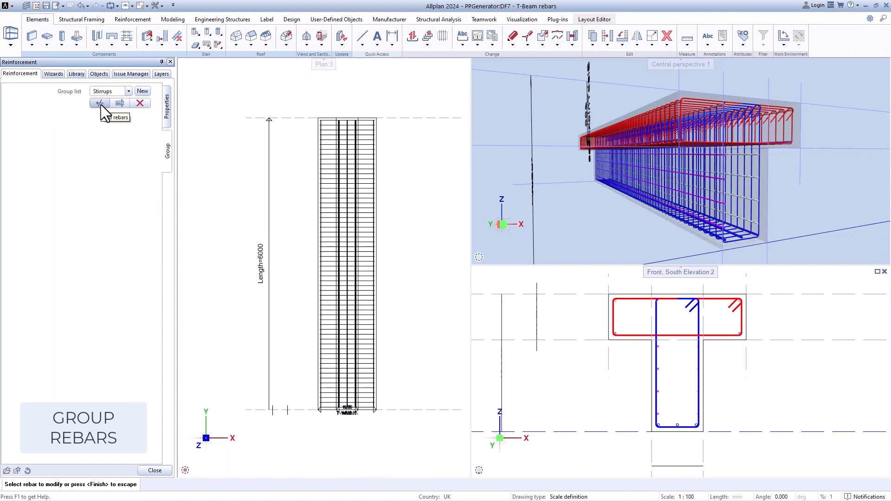
left_click(100, 103)
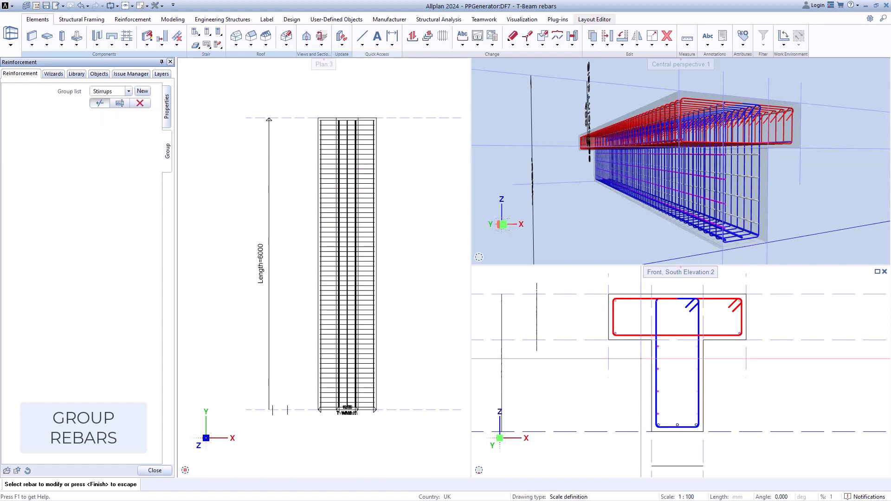
left_click(636, 335)
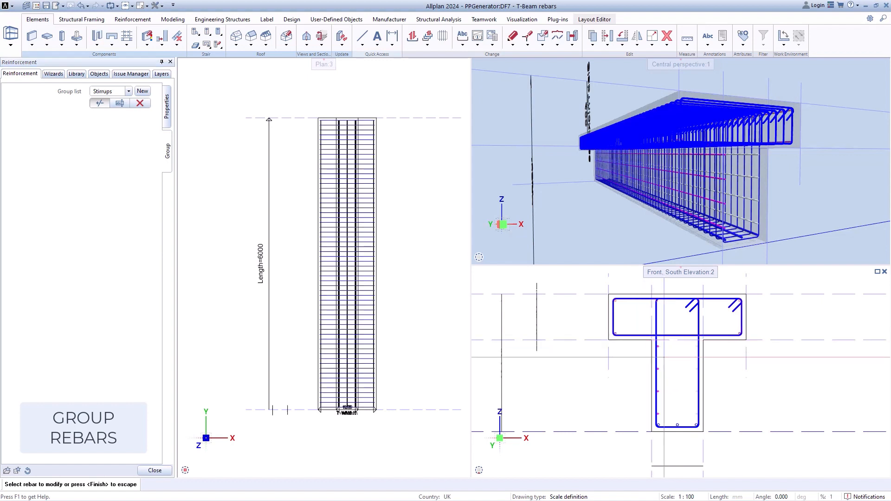
left_click(656, 357)
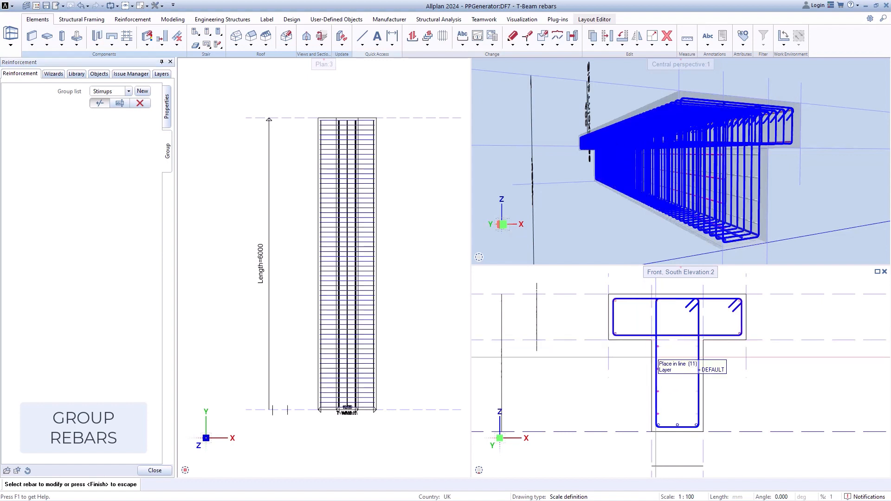
key("Escape")
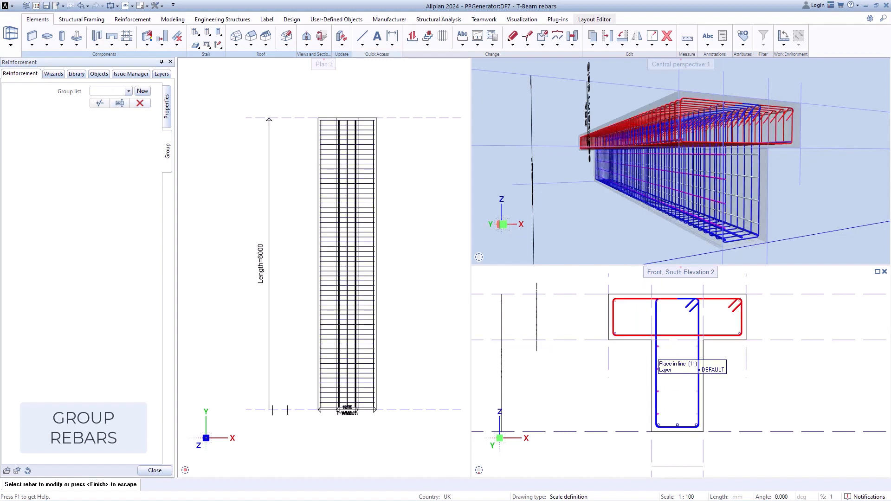
Step: Create a rebar group named MainRebars and add the slab's longitudinal bars and the web's bottom bars to it
left_click(145, 92)
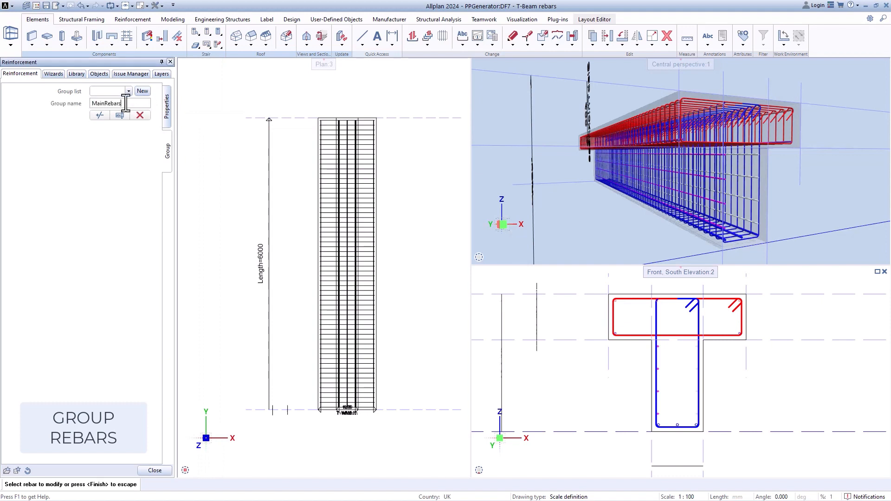
key("Return")
left_click(99, 102)
scroll(650, 311, "up", 4)
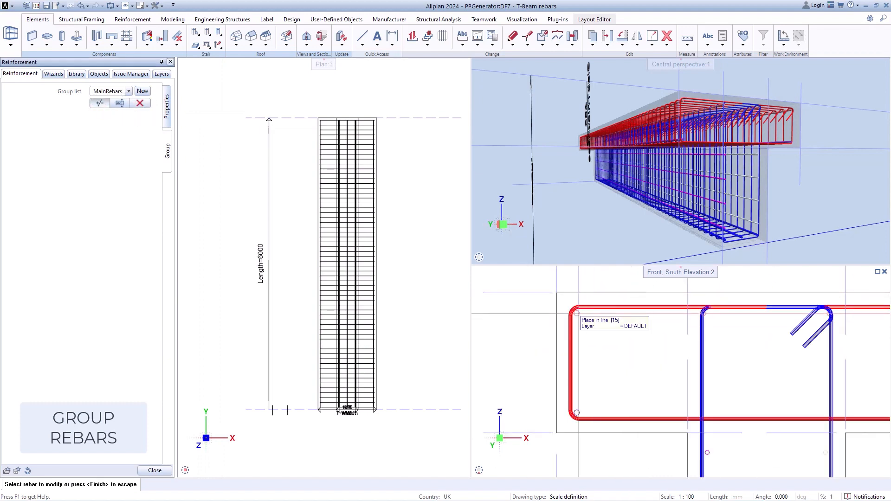
scroll(565, 386, "down", 1)
middle_click_drag(576, 442, 573, 291)
scroll(642, 394, "up", 2)
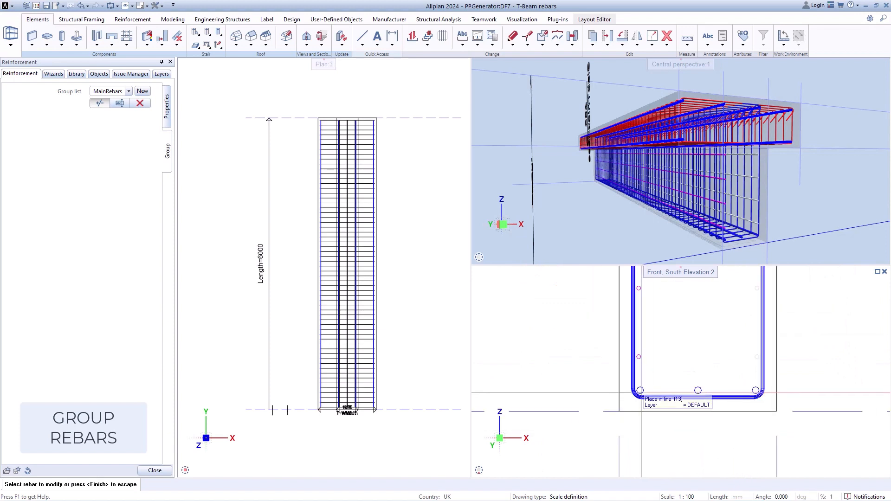
Step: Create a rebar group named SideRebars and add the side bars on both faces of the web to it
left_click(142, 91)
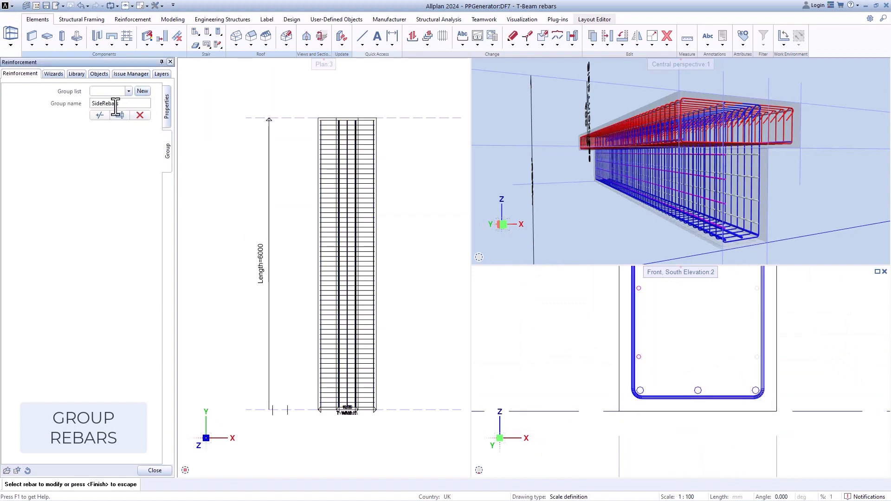
key("Return")
left_click(100, 103)
middle_click_drag(707, 341, 717, 387)
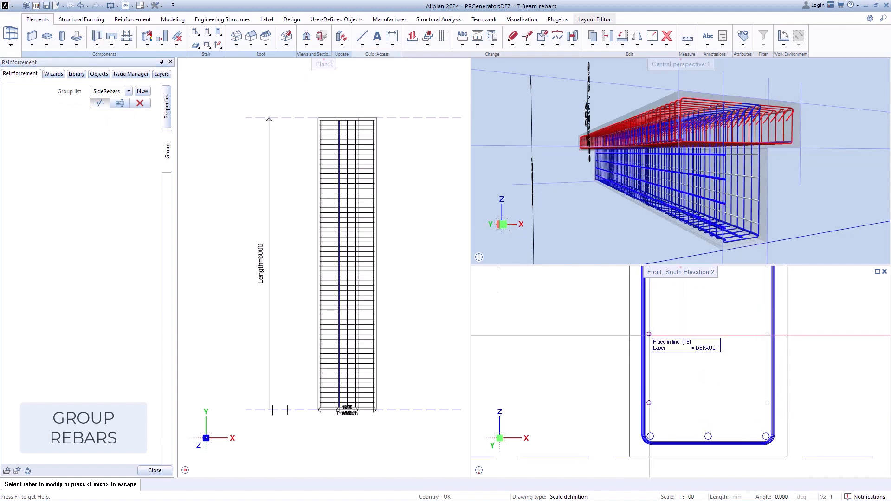
left_click(768, 335)
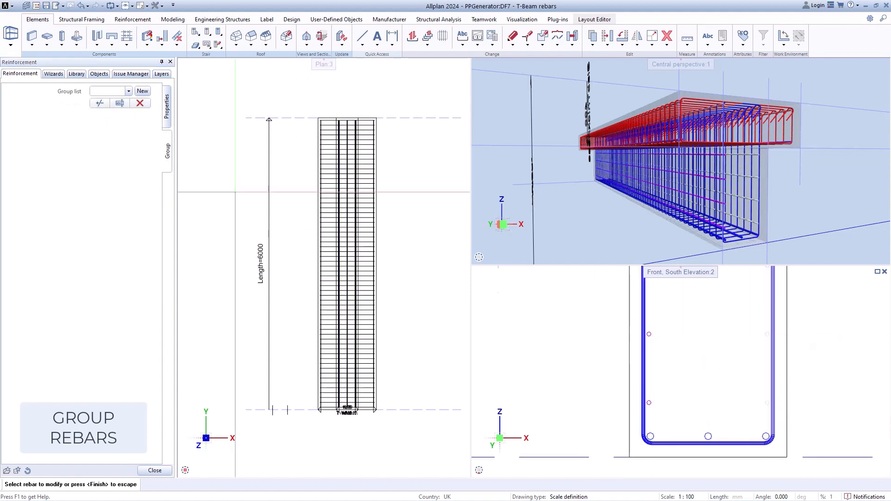
Step: Leave the reinforcement settings, save the T-beam PythonPart and exit the PythonPart Creator
left_click(167, 115)
key("Escape")
left_click(113, 102)
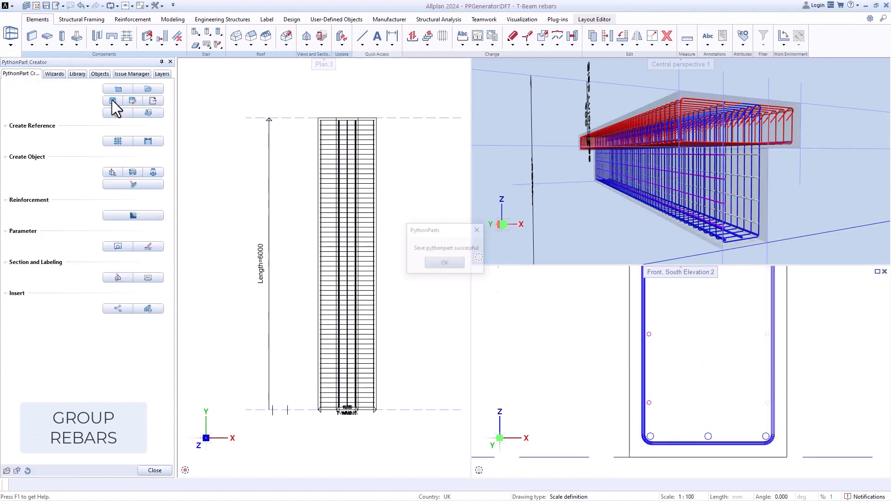
left_click(447, 263)
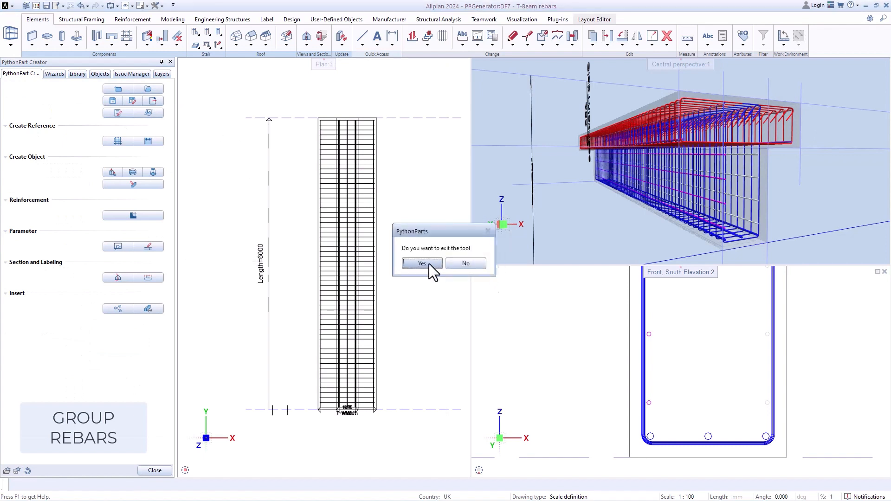
left_click(429, 263)
Step: Open the TBeam PythonPart from the AlltoPPGeneratorLibrary folder of the PythonParts library
left_click(88, 88)
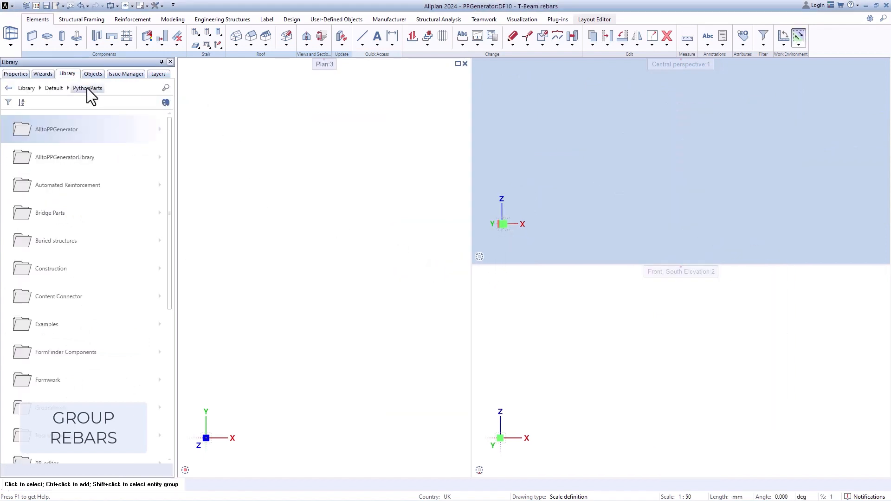
left_click(80, 163)
left_click(39, 242)
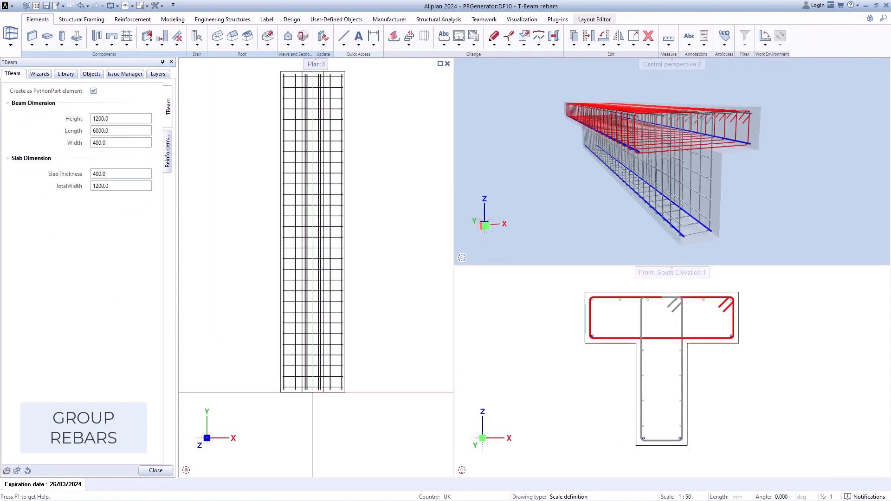
Step: Select the reinforcement by group name MainRebar and set its bar diameter to 20
left_click(170, 149)
left_click(93, 128)
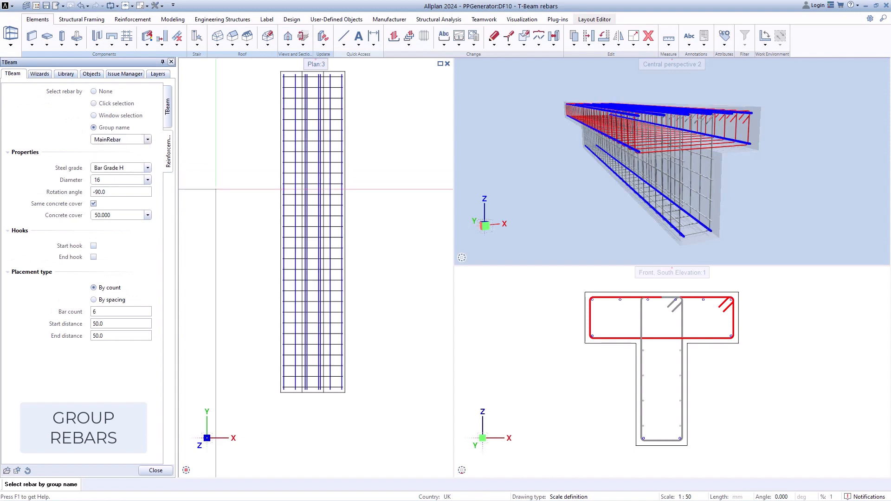
left_click(148, 180)
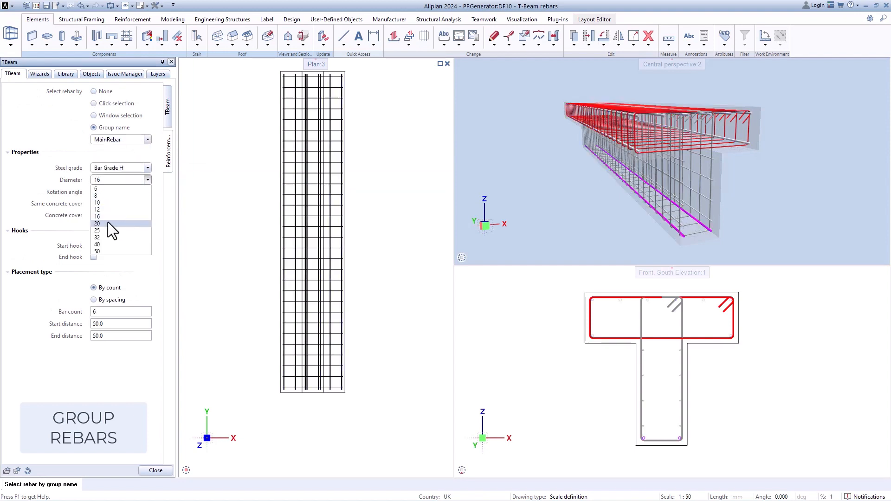
left_click(108, 222)
Step: Switch to the Stirrup group and set its bar diameter to 12
left_click(148, 140)
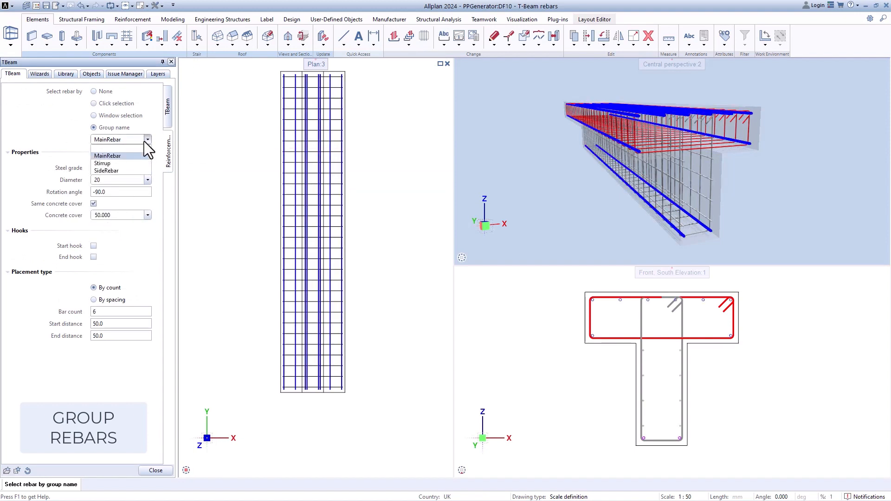
left_click(112, 163)
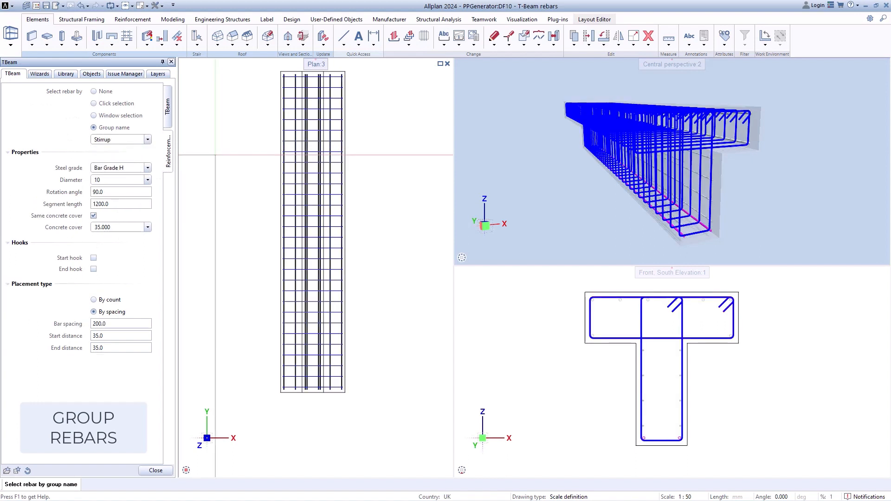
left_click(148, 179)
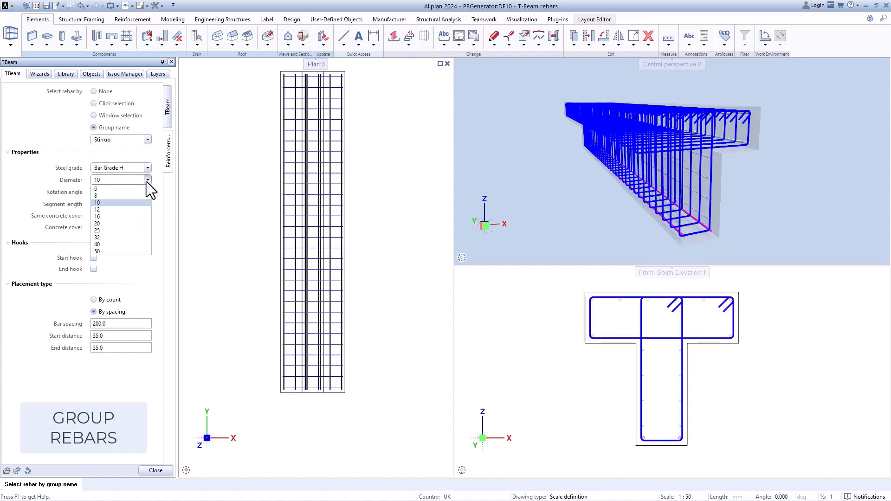
left_click(122, 210)
Step: Switch to the SideRebar group and set its bar count to 6
left_click(147, 141)
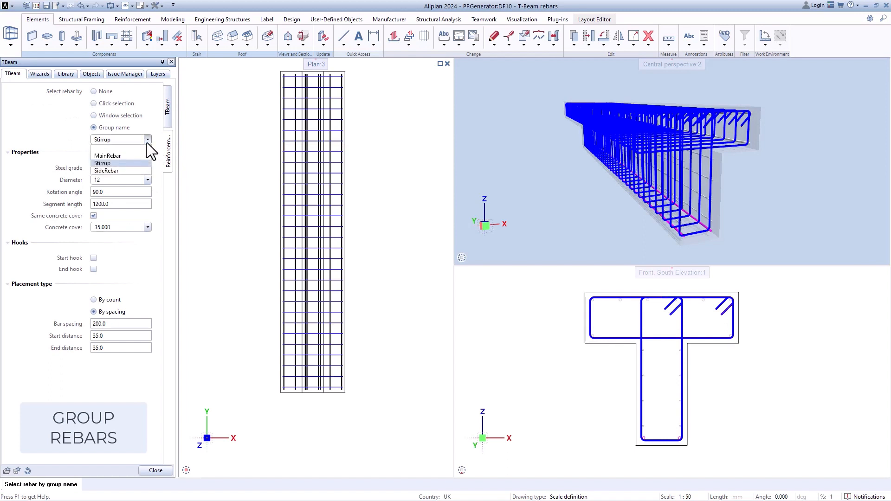
left_click(116, 170)
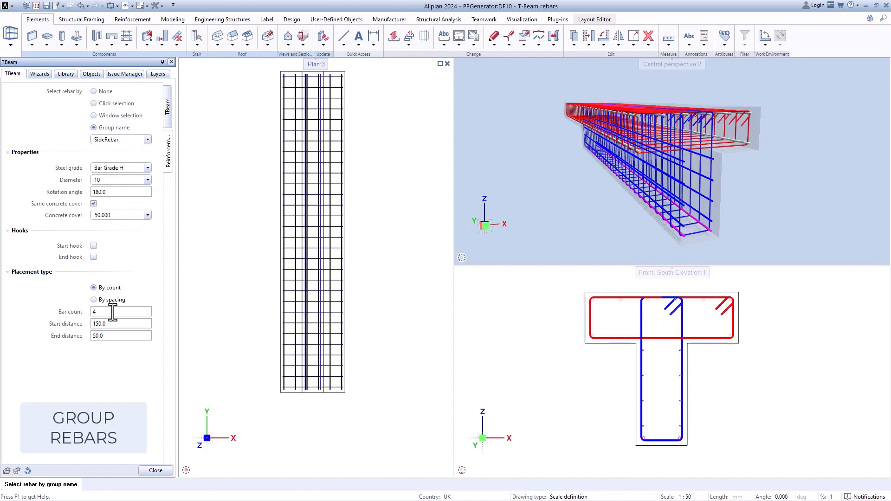
key("Return")
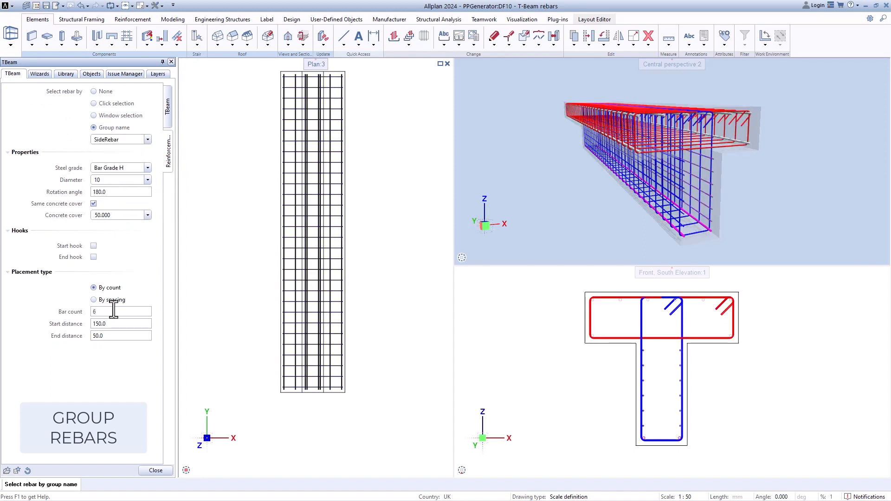
Step: Switch rebar selection to Click selection and pick the slab stirrups, web stirrups, and the slab's top and bottom bars individually
left_click(93, 103)
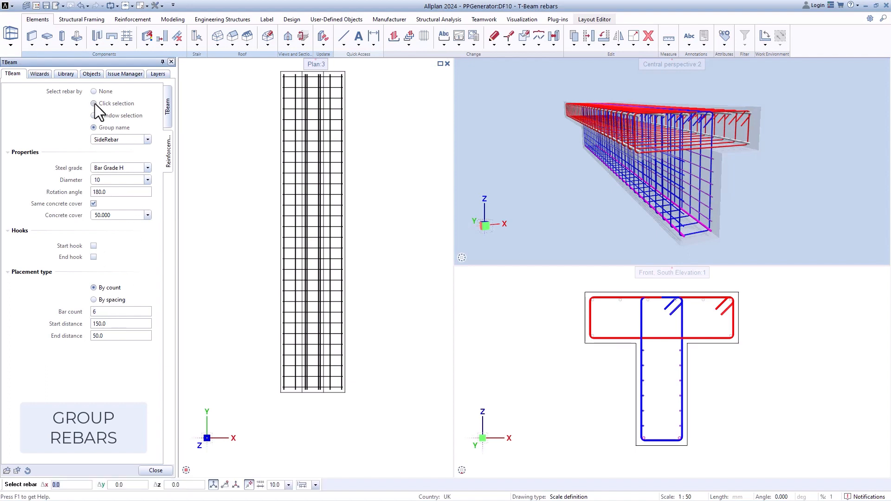
left_click(289, 208)
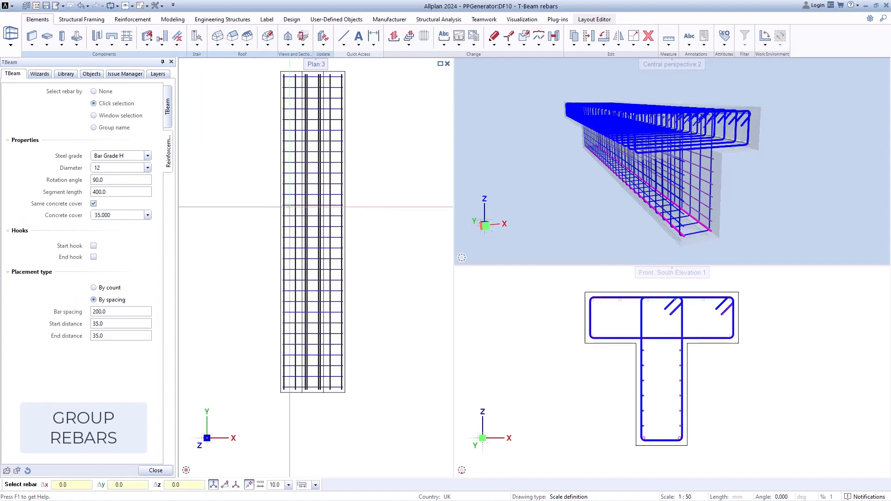
left_click(642, 323)
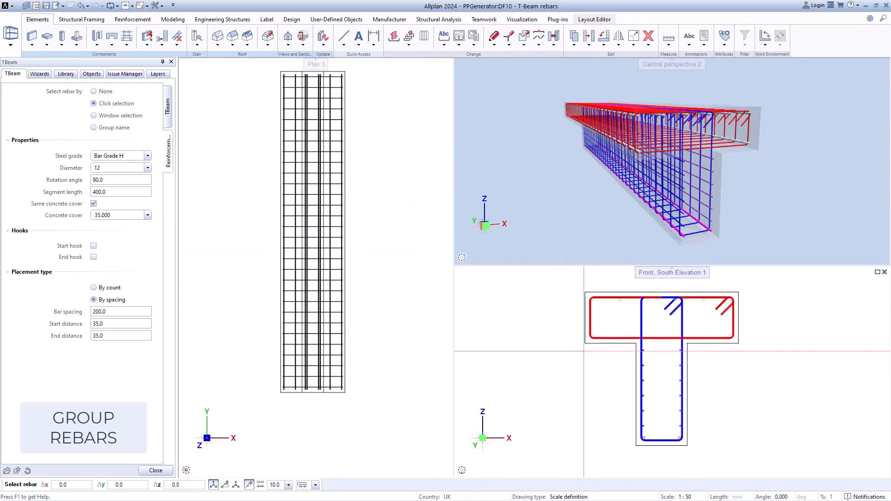
left_click(620, 301)
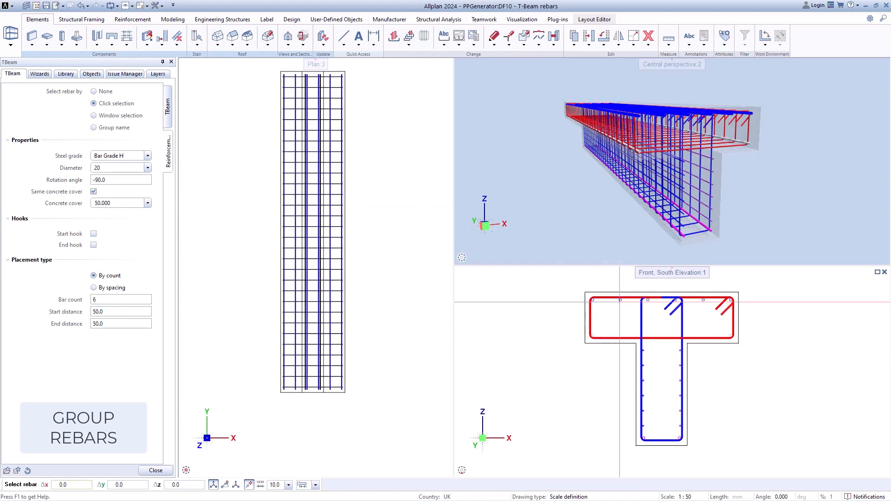
left_click(593, 335)
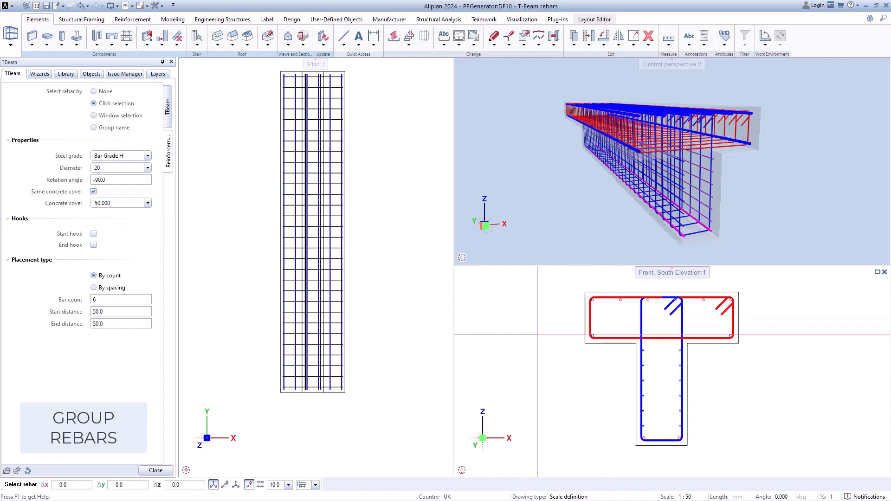
Step: Switch to Window selection and enclose the whole beam in plan and in the front elevation to select all rebars
left_click(94, 115)
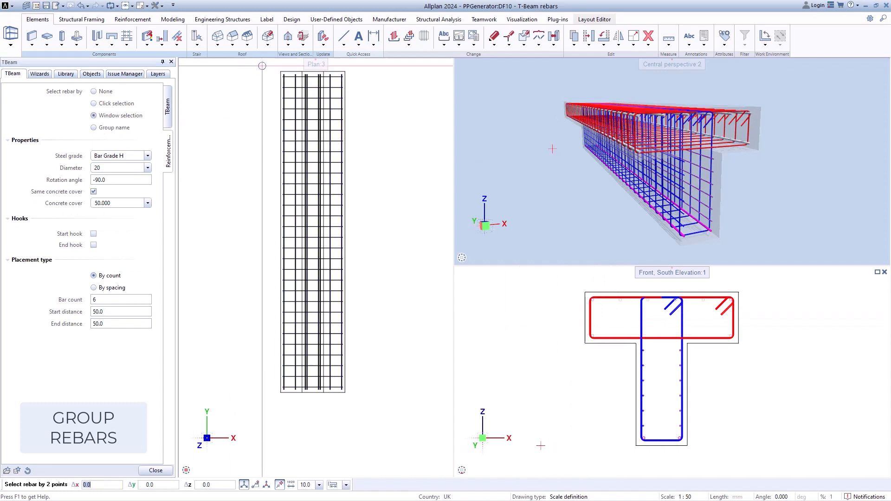
left_click_drag(262, 66, 382, 410)
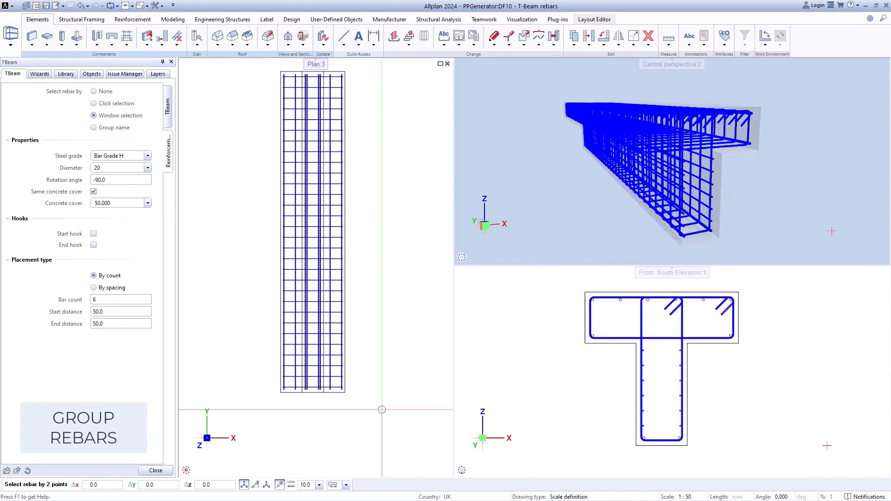
left_click(563, 274)
left_click(779, 455)
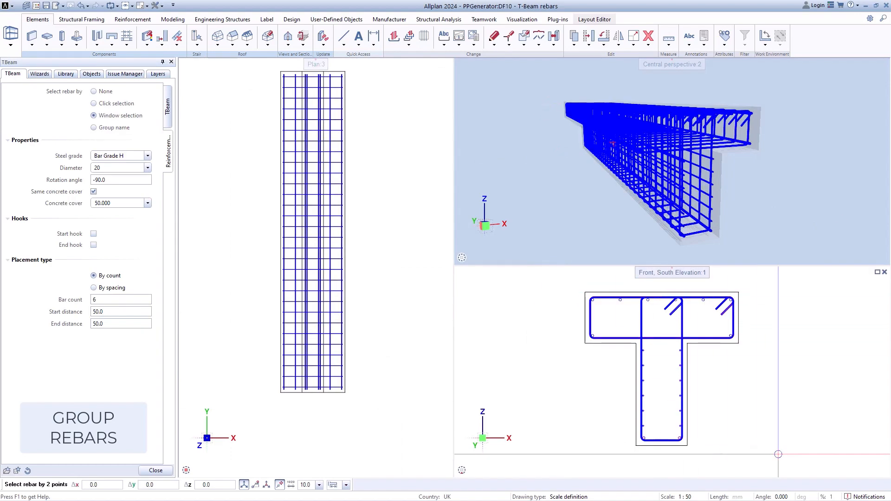